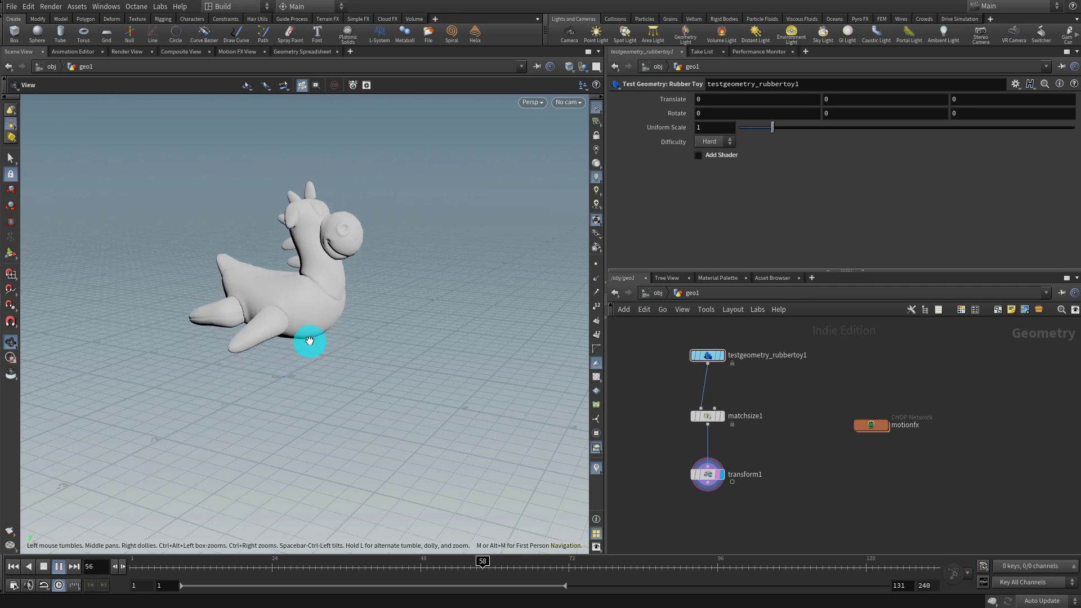
Step: Stop the animation playback and open the motionfx CHOP network
click(57, 568)
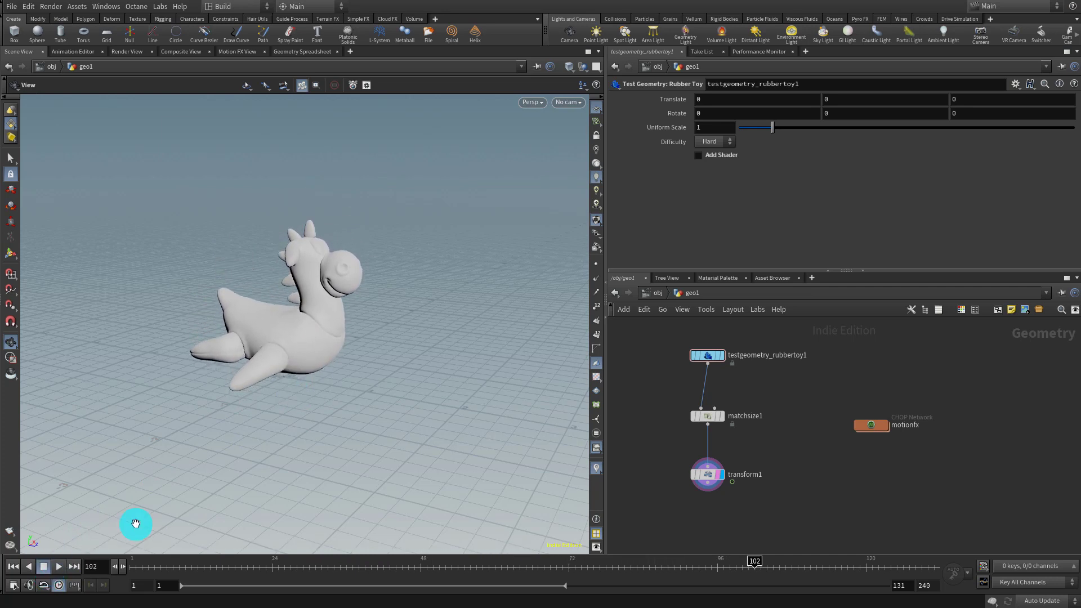
double_click(878, 427)
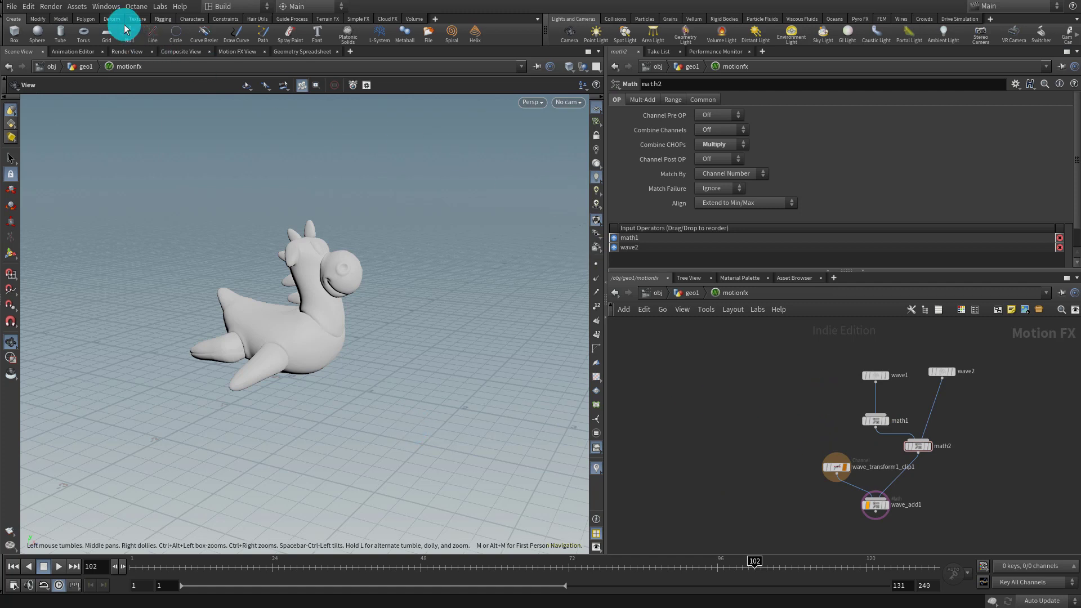
click(112, 10)
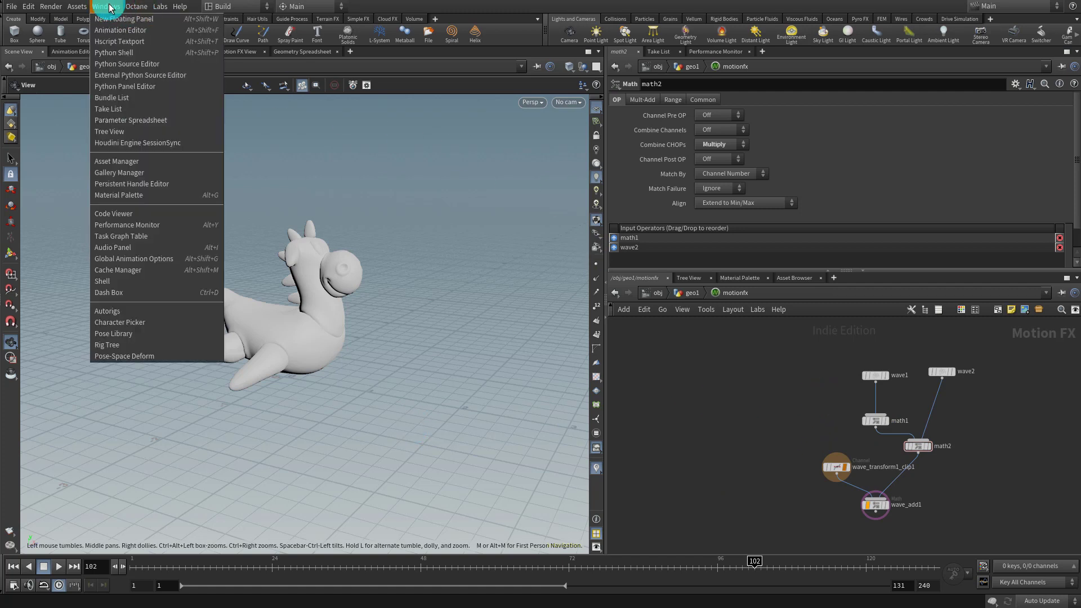
click(650, 347)
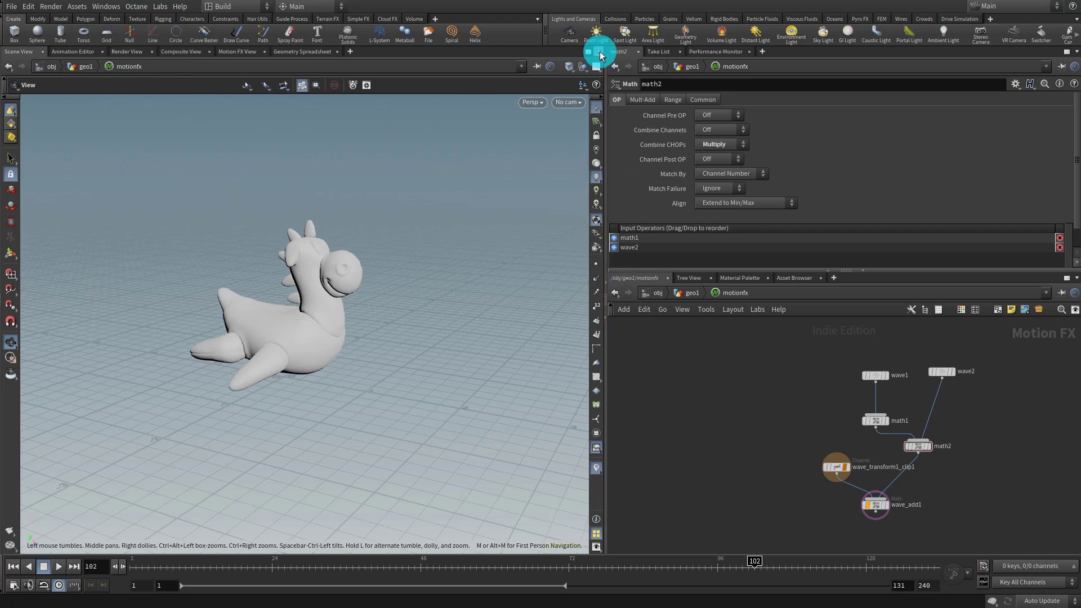
Step: Split the scene viewer pane into two stacked panes and turn the new one into a Motion FX View
click(600, 54)
click(657, 207)
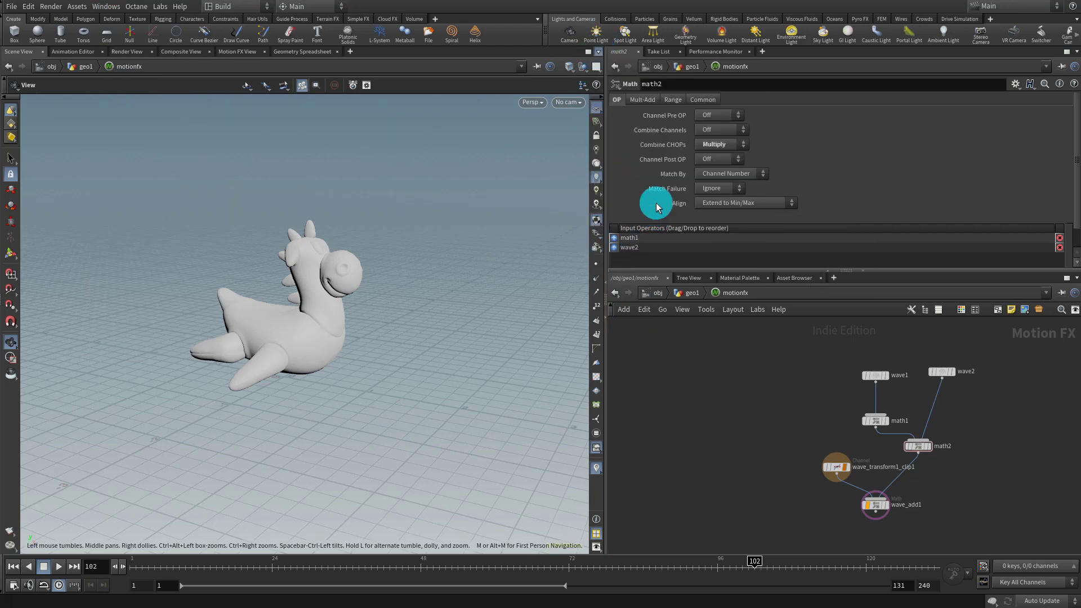
click(31, 305)
mouse_move(127, 448)
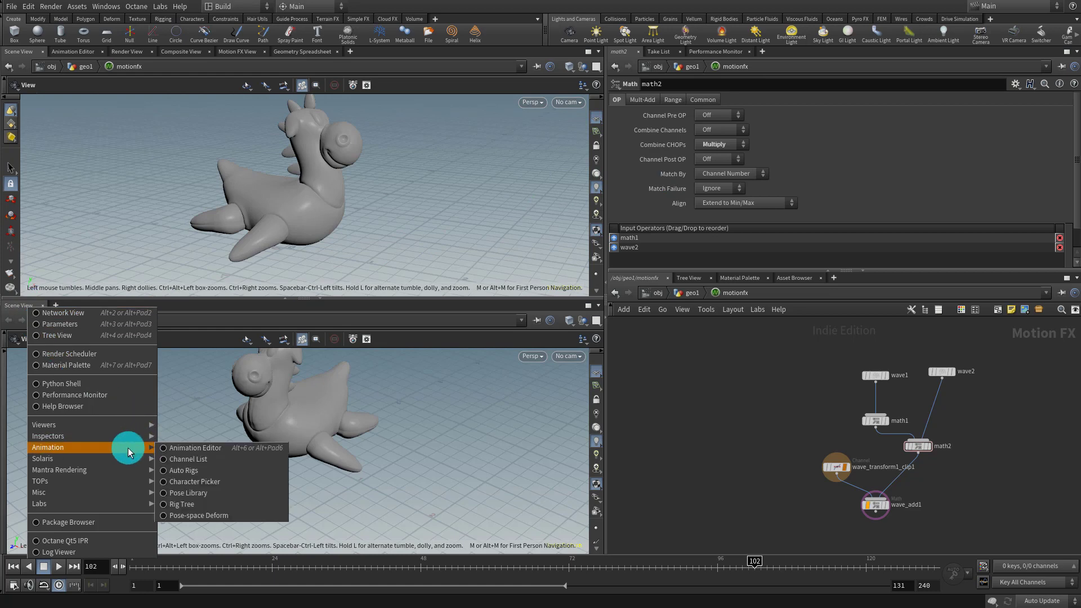
mouse_move(120, 421)
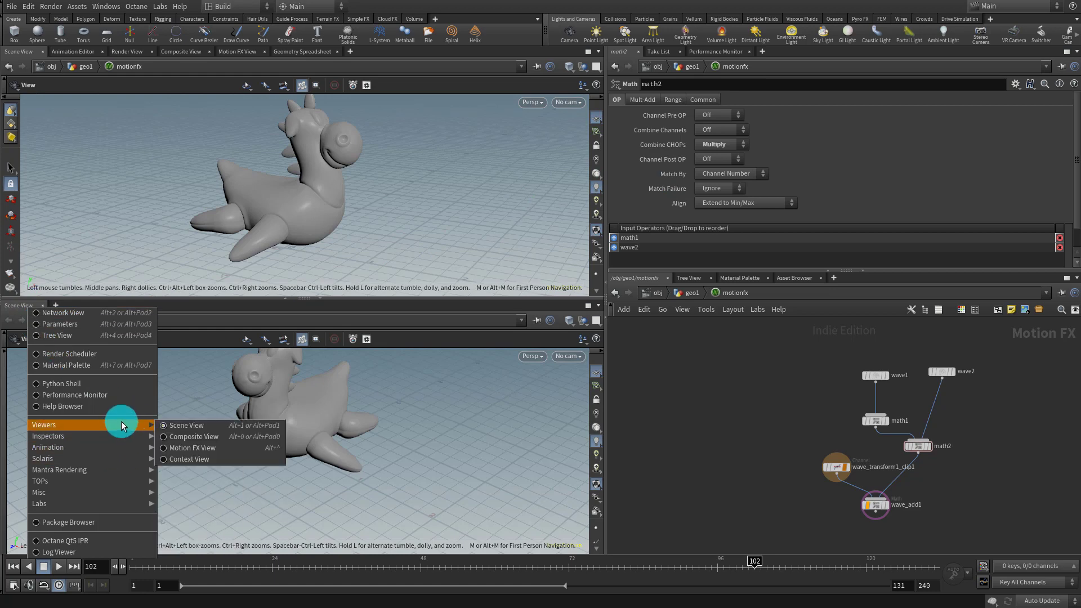
click(202, 450)
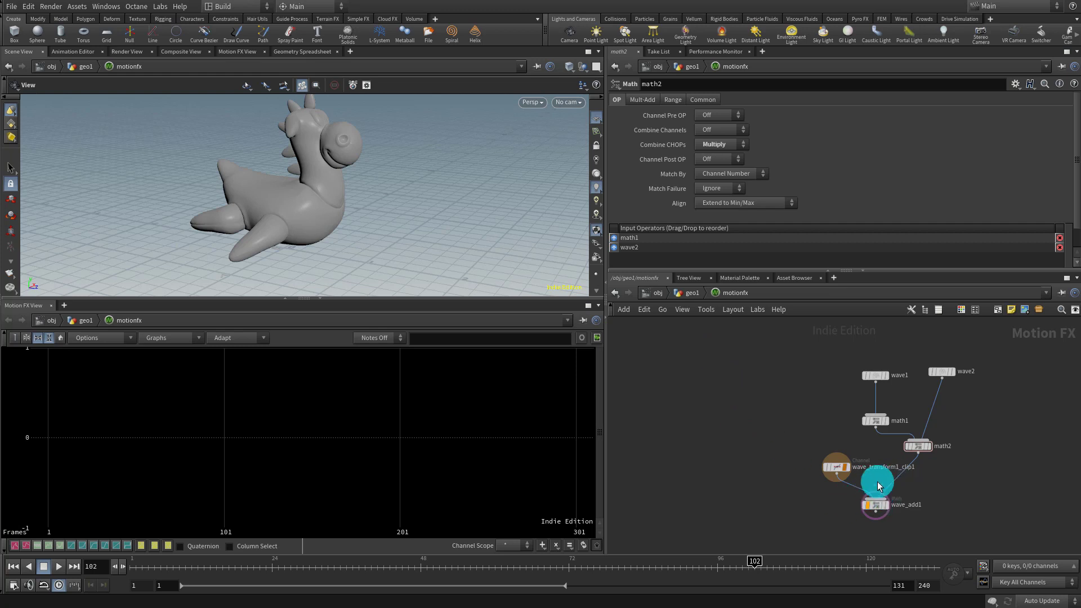
Step: Display math1's curve in the graph and add a Trigger node fed by math1's output
click(888, 421)
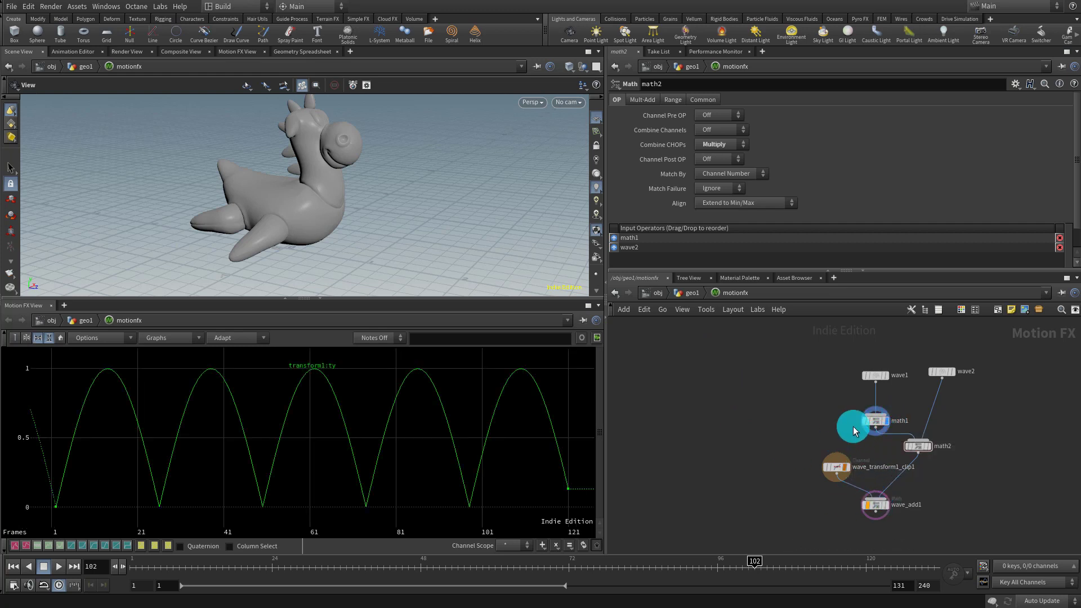
click(876, 422)
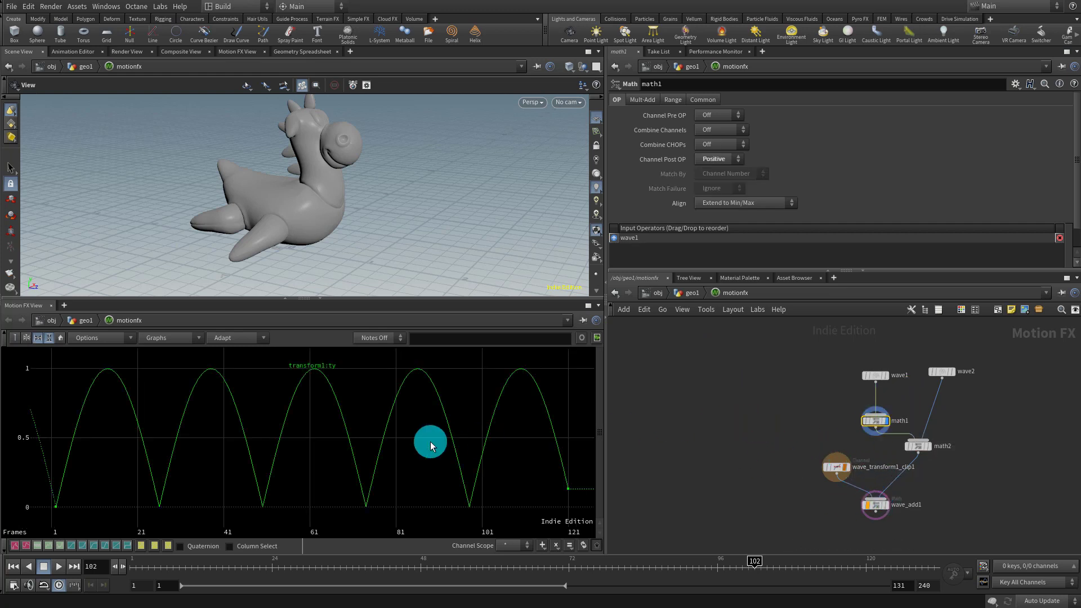
key(Tab)
text(trigg)
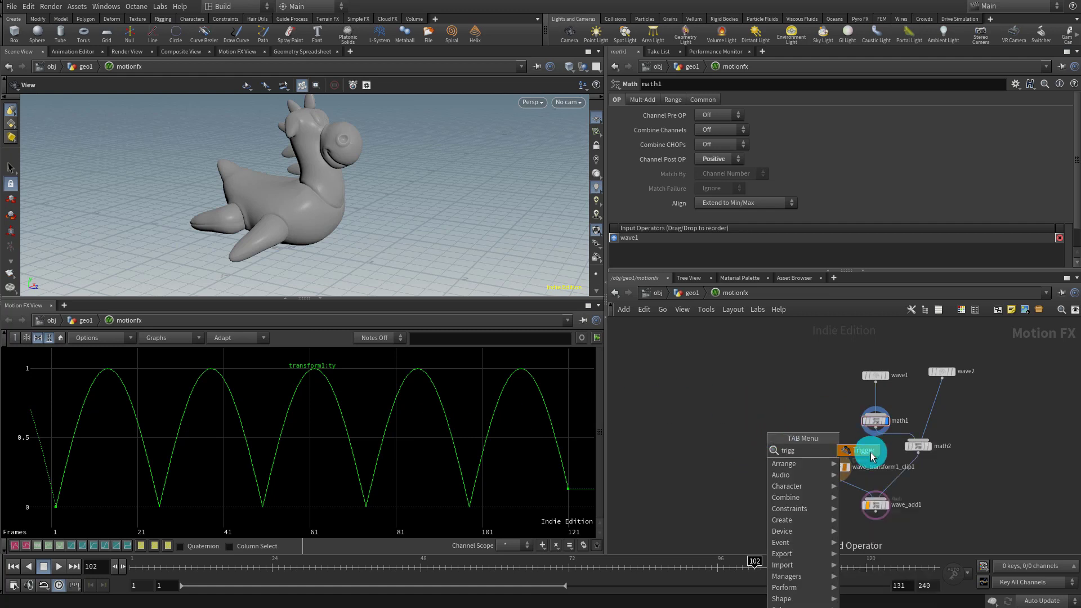
click(871, 456)
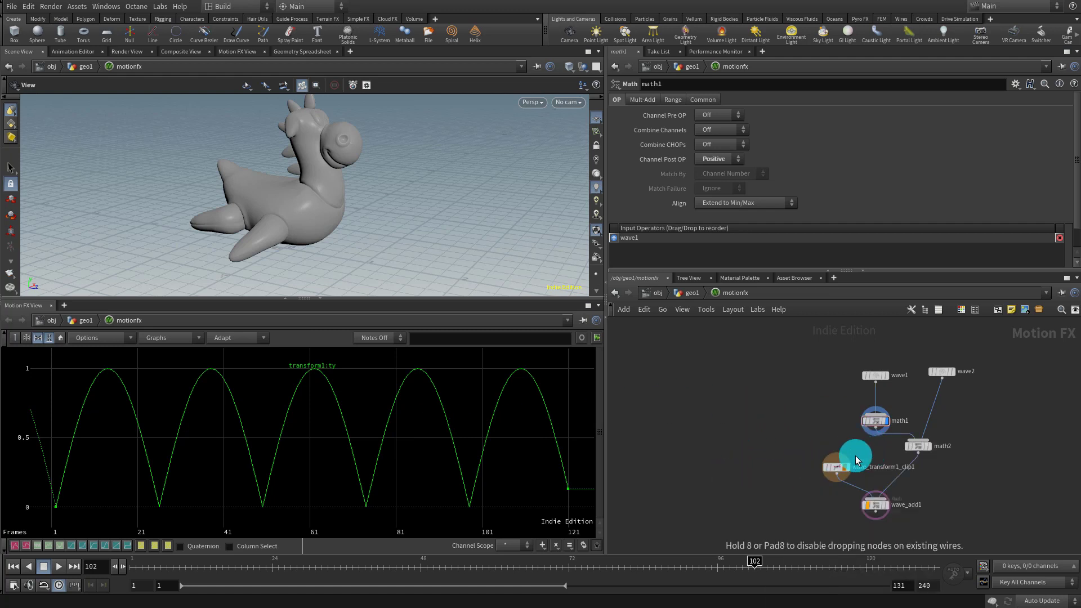
click(732, 478)
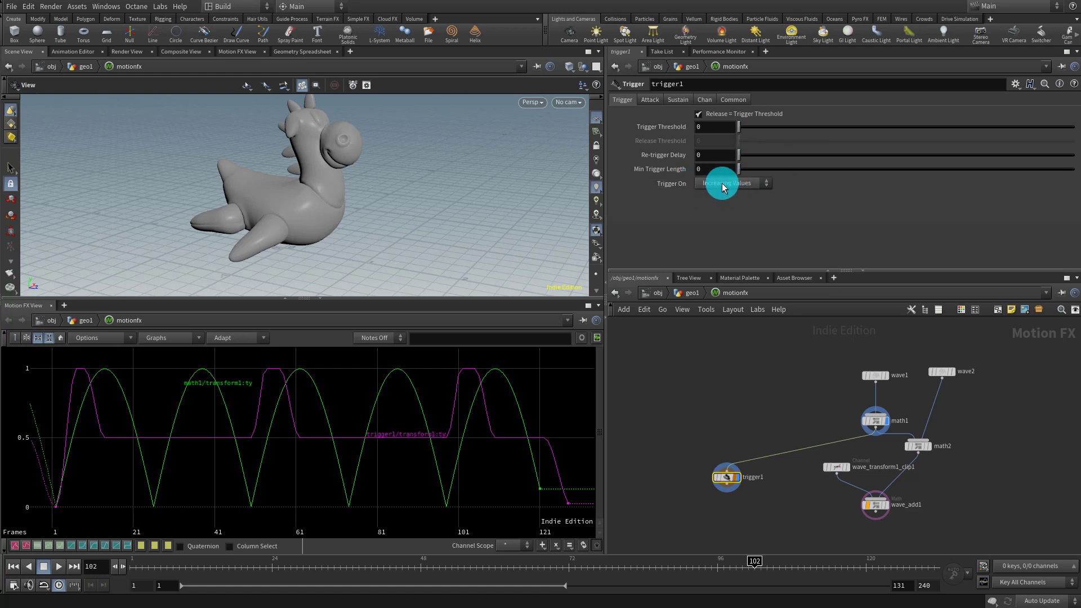
Step: Set trigger1's sustain level to 0 and its release length to 0.034
click(678, 105)
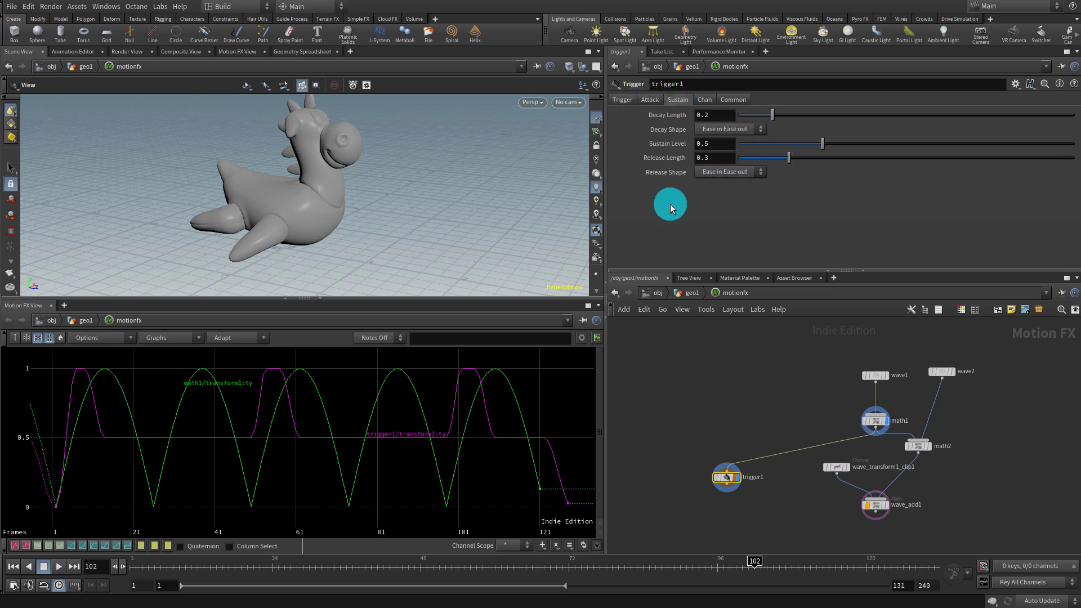
drag(821, 144, 692, 153)
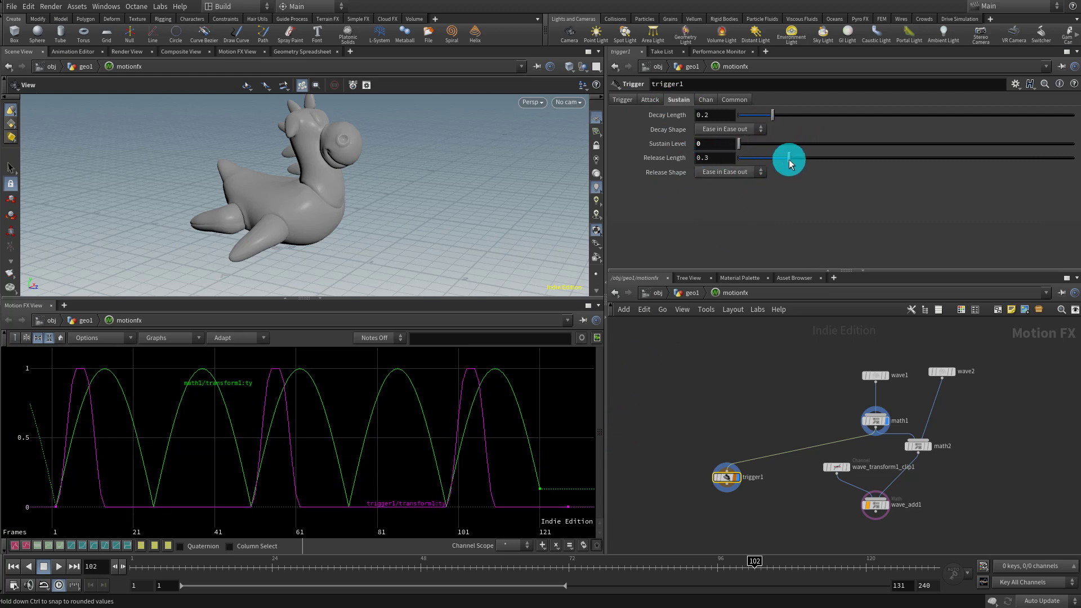
drag(786, 163, 746, 170)
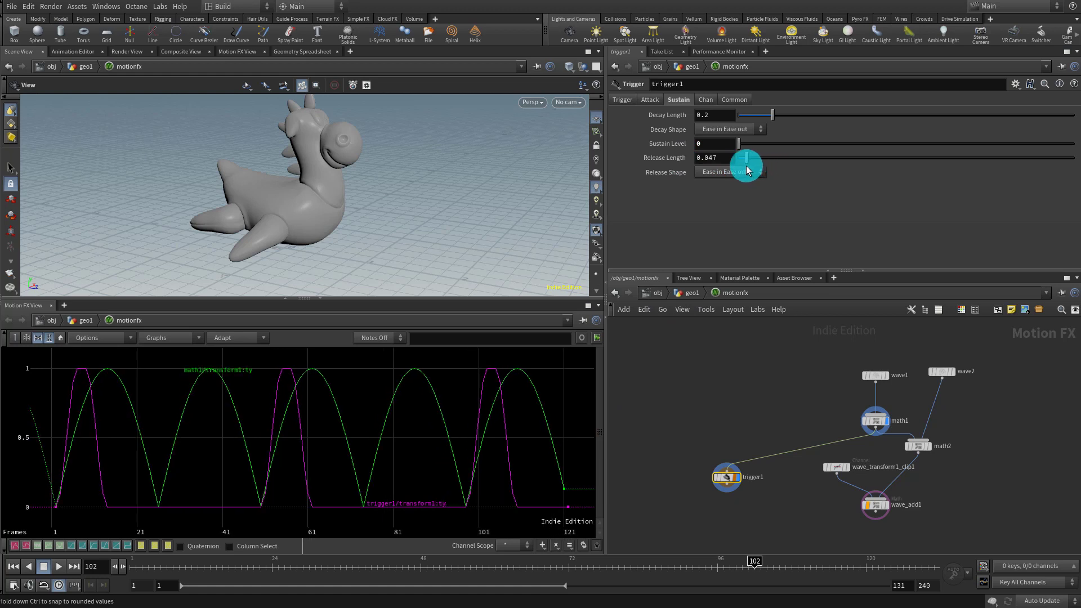
Step: Make trigger1 fire on decreasing values with a trigger threshold of about 0.52
click(622, 100)
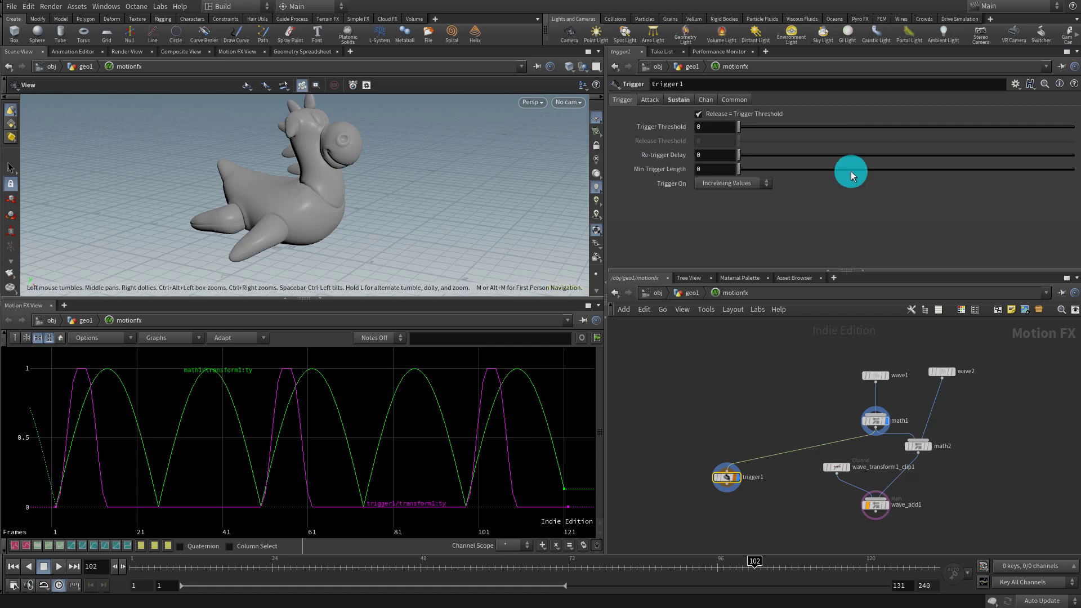
drag(748, 125, 862, 133)
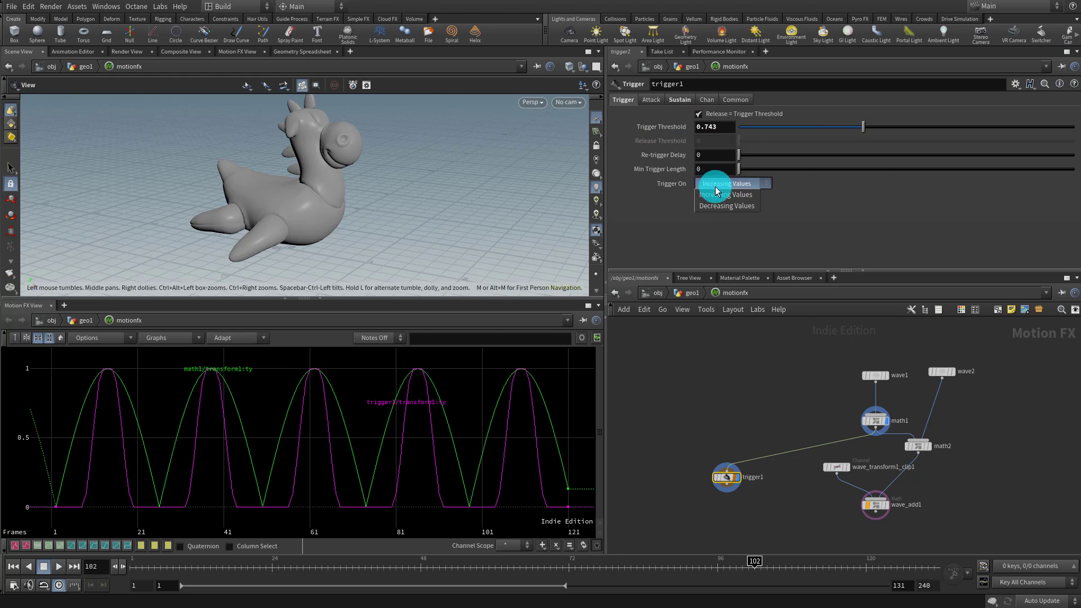
click(726, 205)
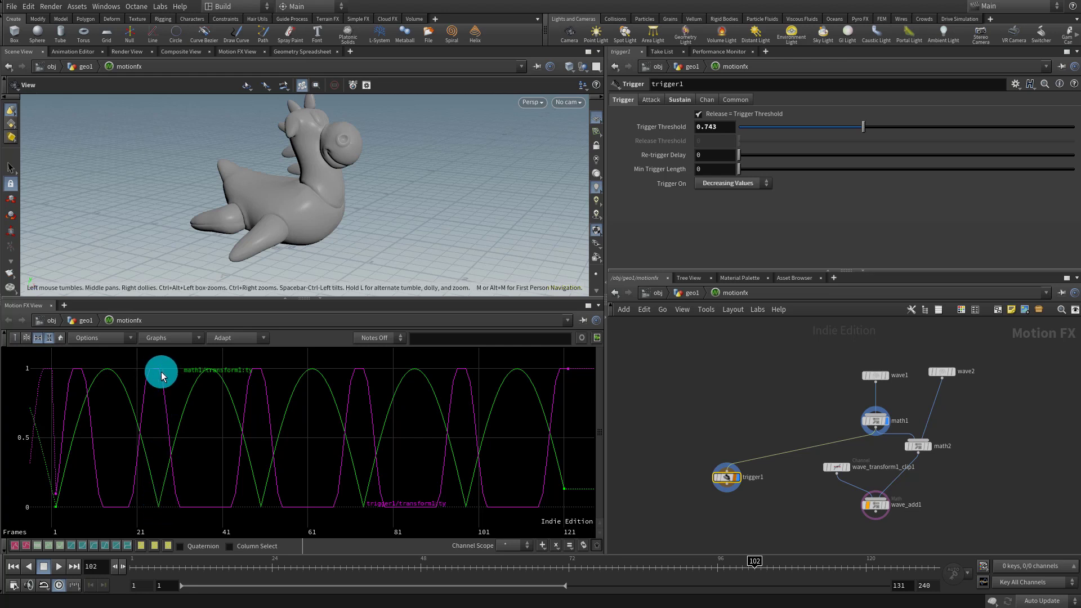
drag(872, 126, 840, 145)
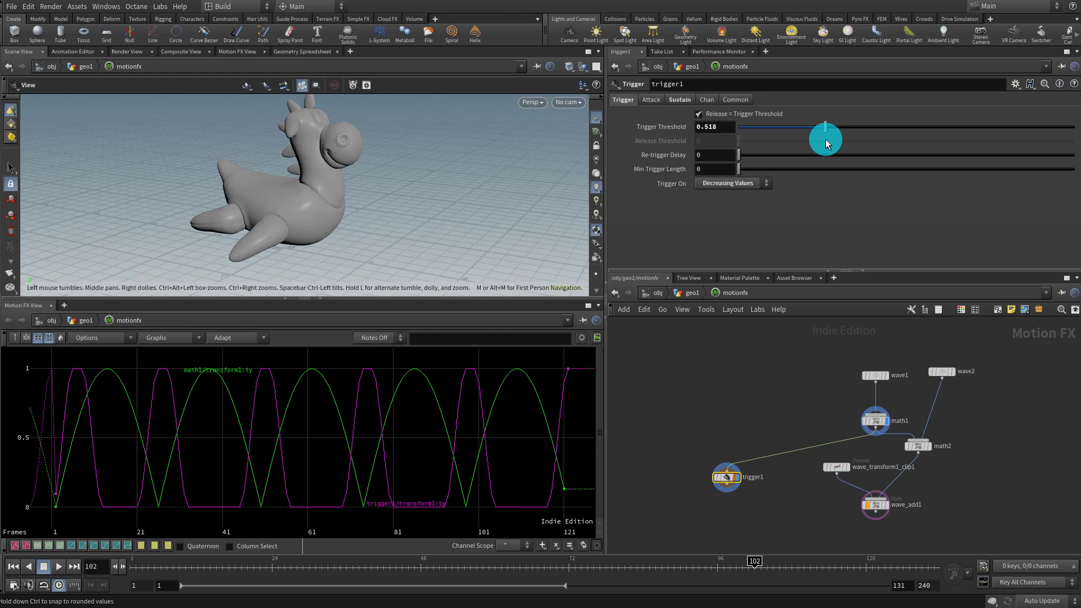
Step: Raise the peak level of trigger1's attack to 1.16
click(706, 99)
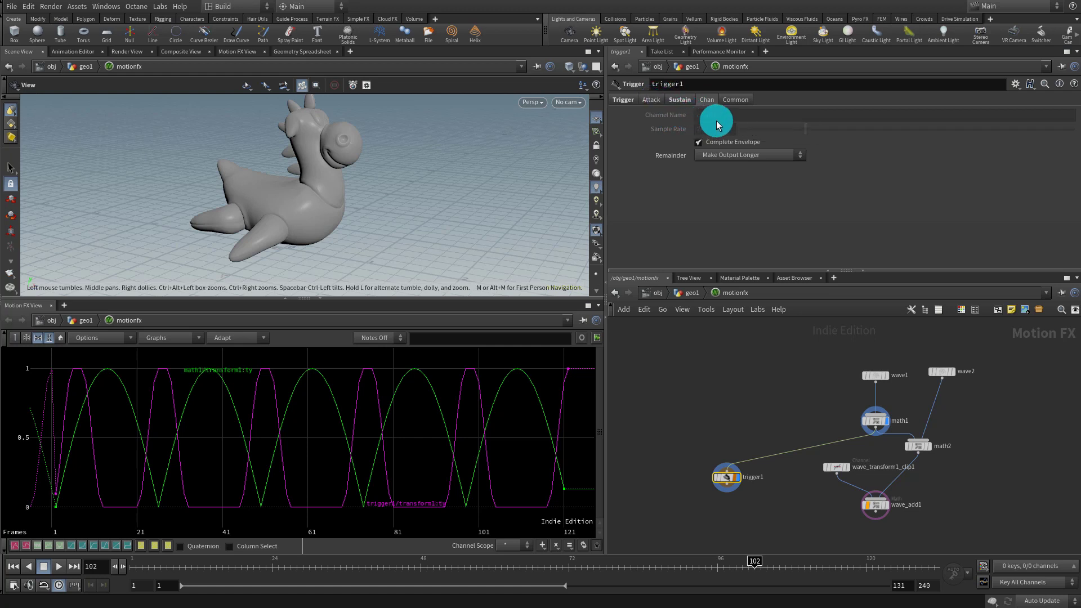
click(675, 101)
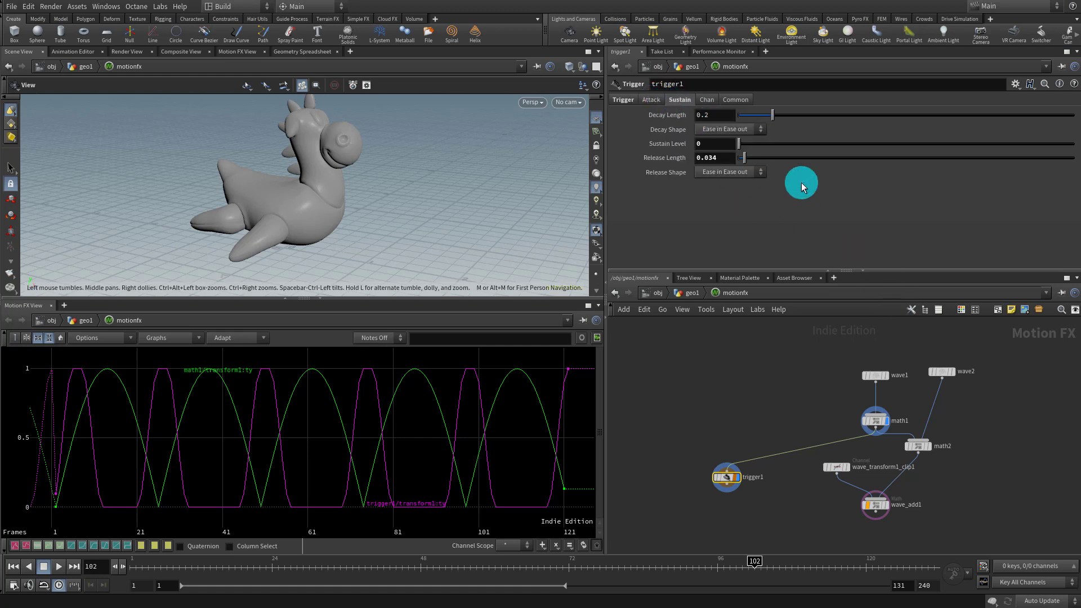
click(651, 100)
drag(913, 162, 932, 162)
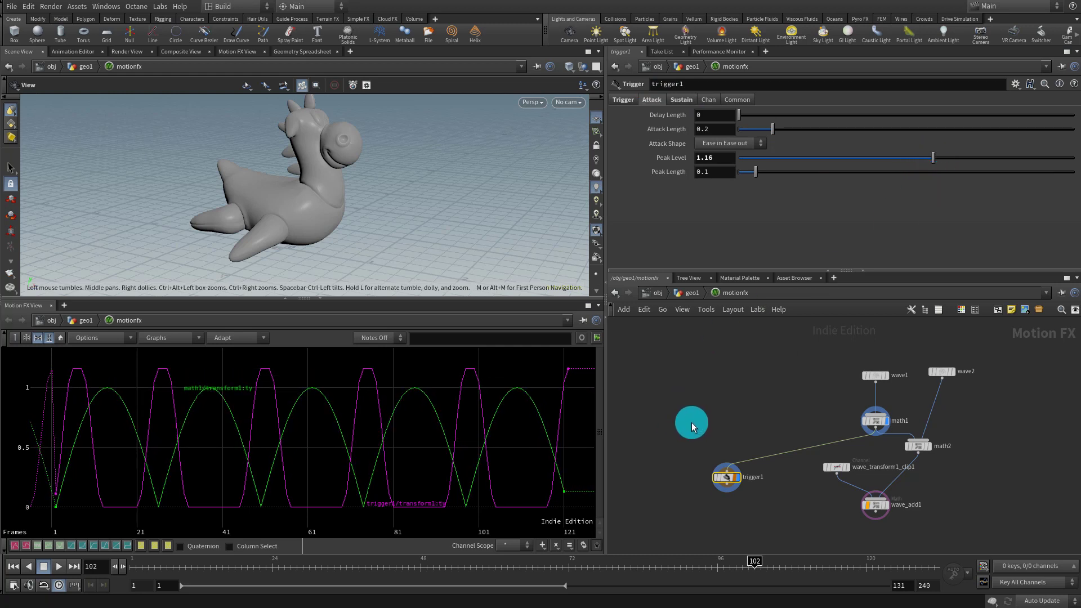
Step: Rearrange the wave2 and math2 nodes in the network and display wave2's curve in the graph
mouse_move(959, 381)
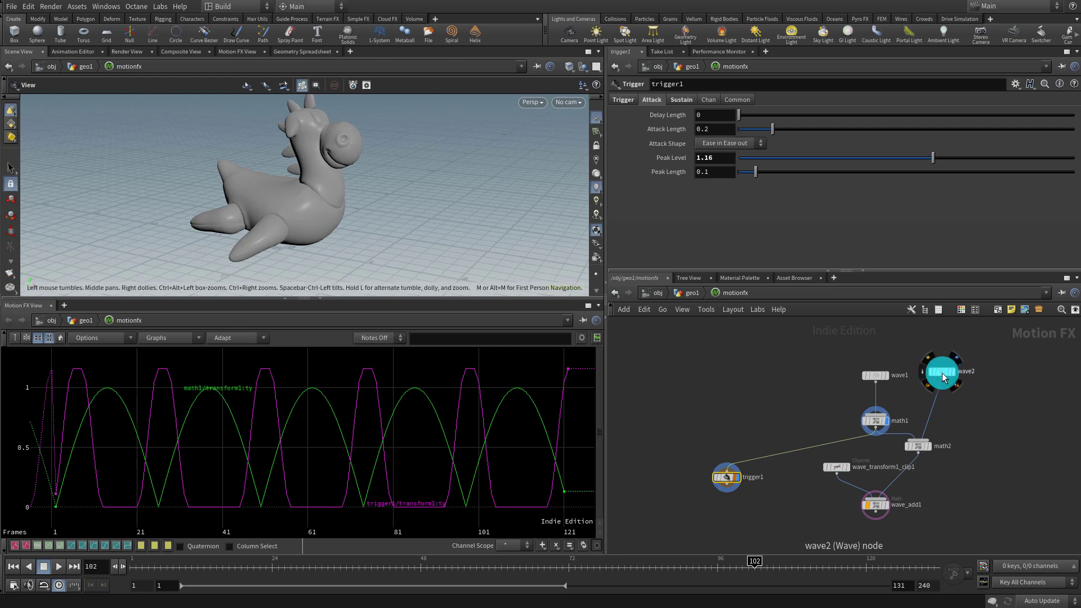
drag(942, 373, 955, 385)
click(951, 384)
drag(921, 447, 938, 459)
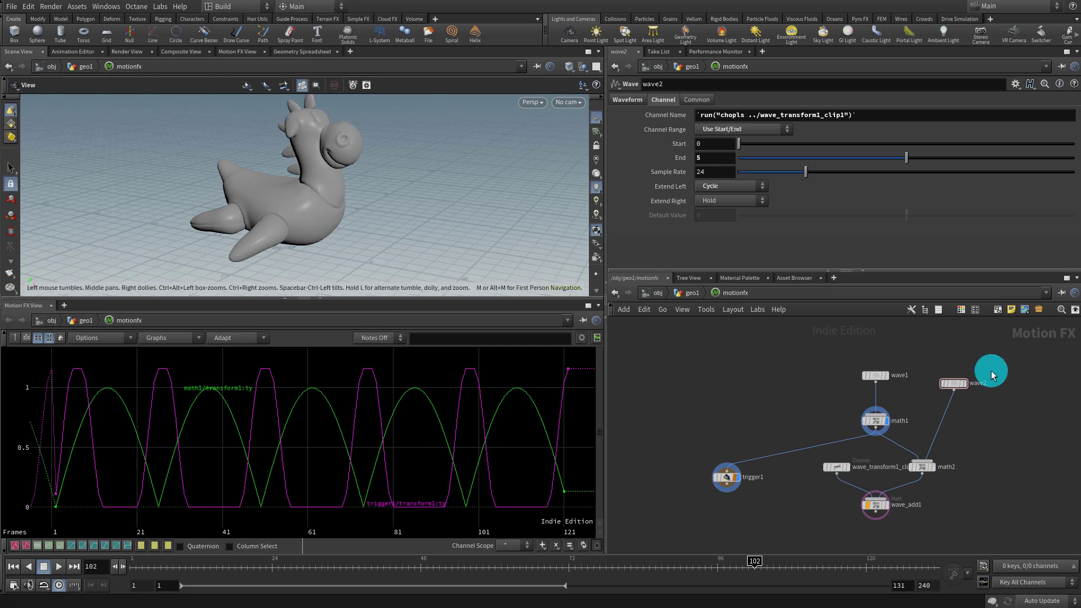
click(961, 383)
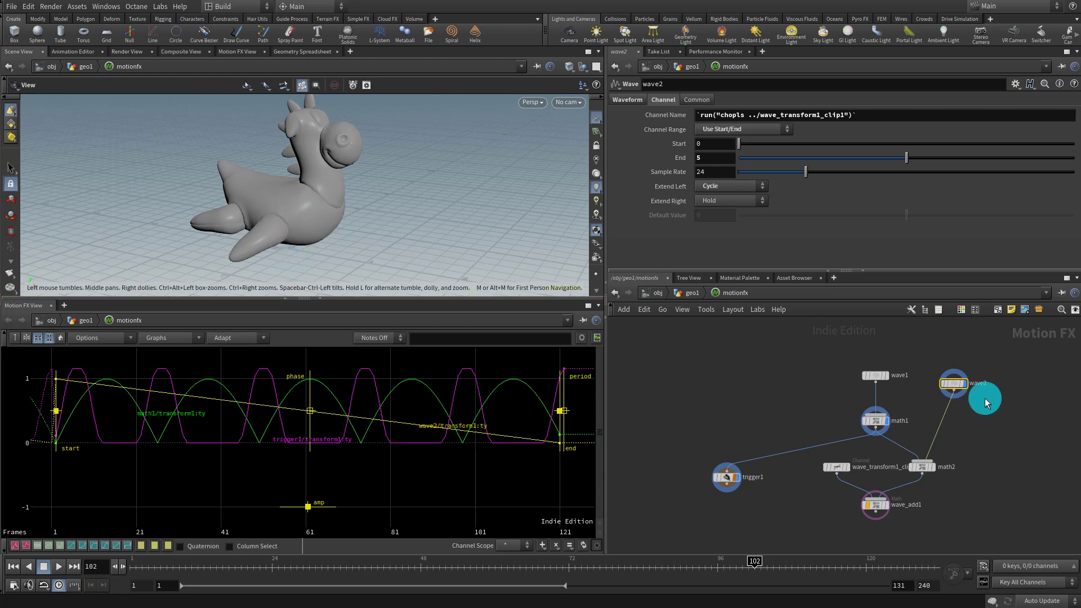
Step: Add a third Math node below trigger1 and connect trigger1 and wave2 to its input
click(793, 504)
key(Tab)
text(ma)
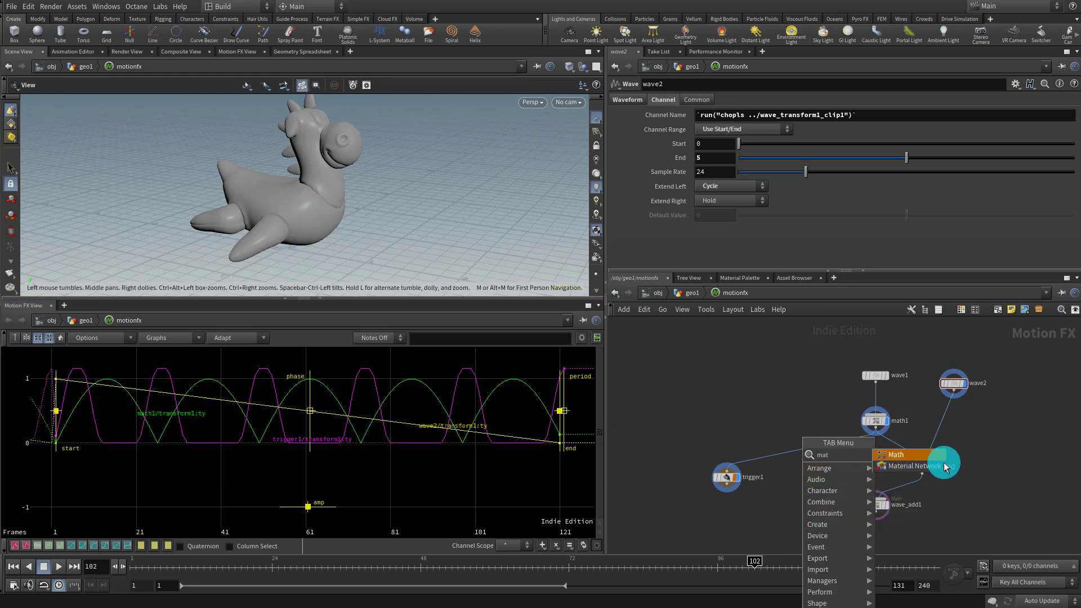
click(935, 456)
click(727, 489)
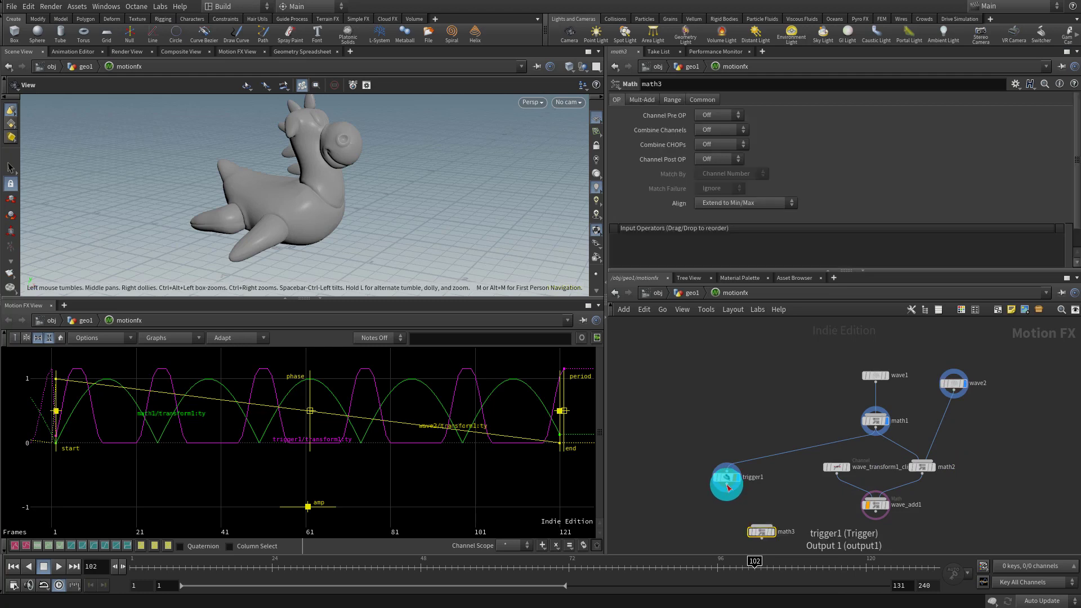
click(953, 397)
click(764, 521)
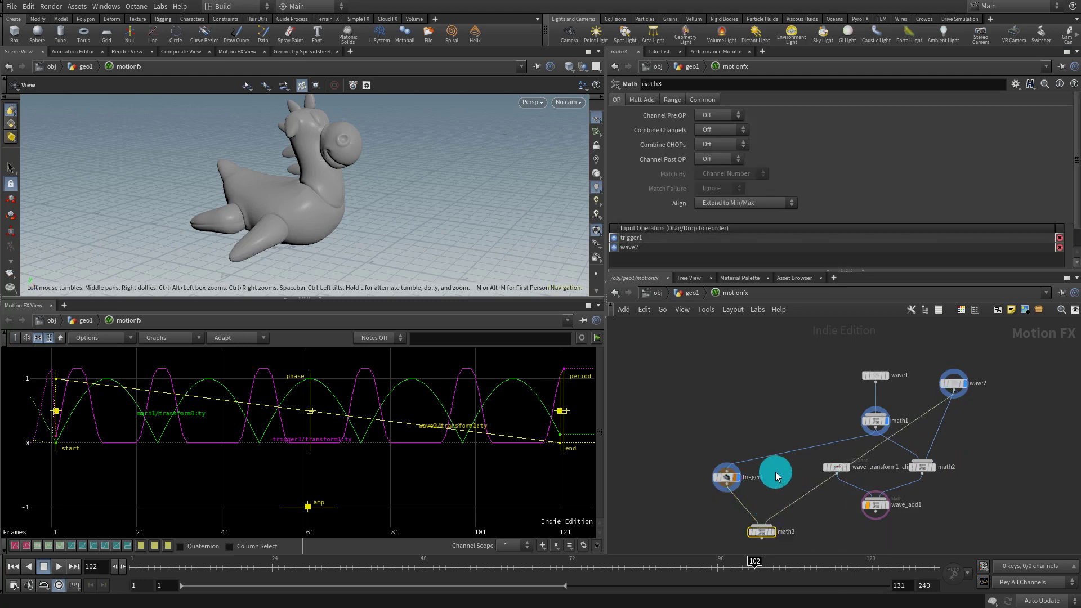
Step: Display the math3 node's result and set its Combine CHOPs option to Multiply
middle_drag(760, 504, 769, 433)
scroll(773, 433, up, 3)
click(790, 472)
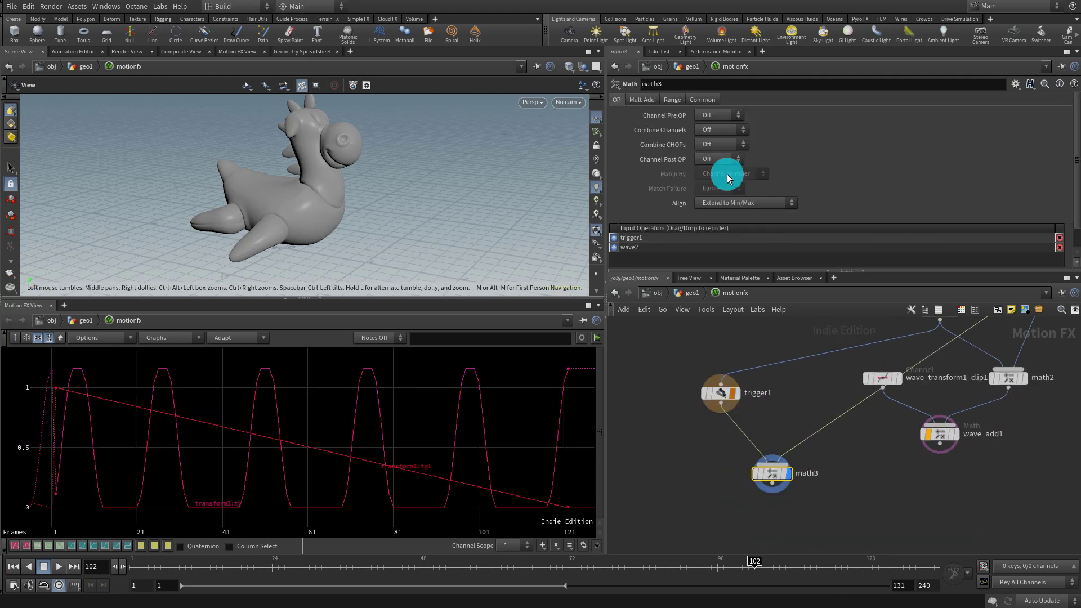
click(716, 148)
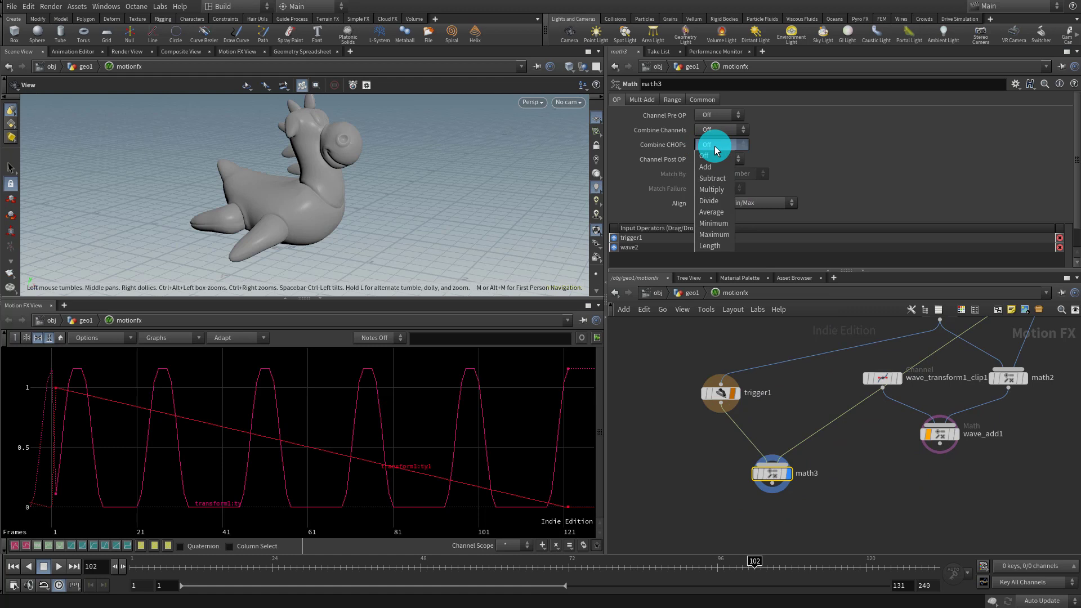
click(712, 189)
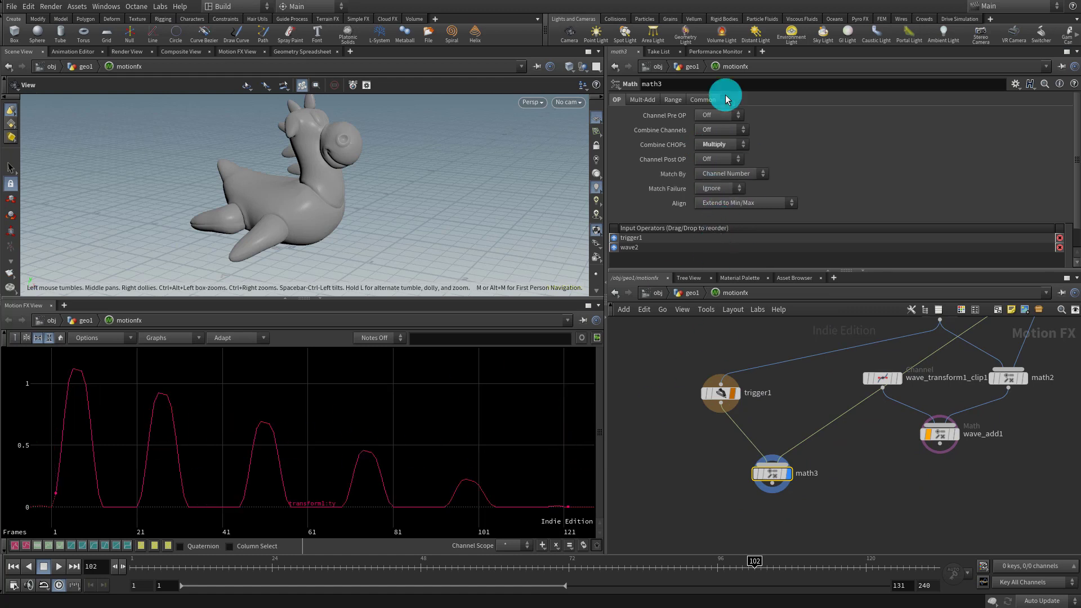
Step: Set math3's Multiply value to 1000 and fit the scaled curve in the graph
click(643, 100)
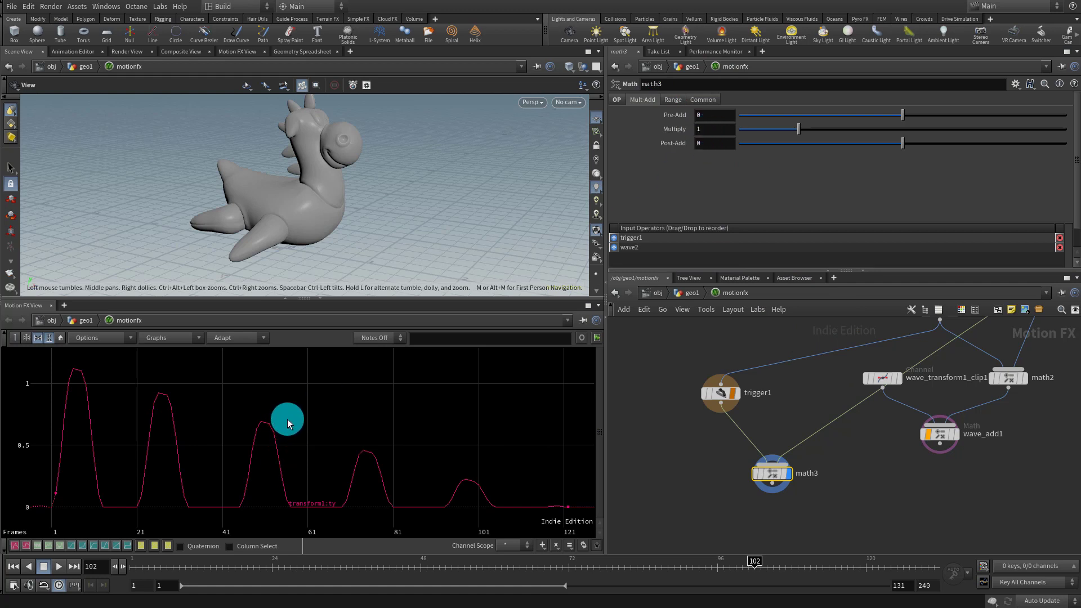
right_drag(287, 419, 233, 473)
mouse_move(273, 415)
middle_down()
mouse_move(258, 462)
mouse_move(263, 407)
middle_up()
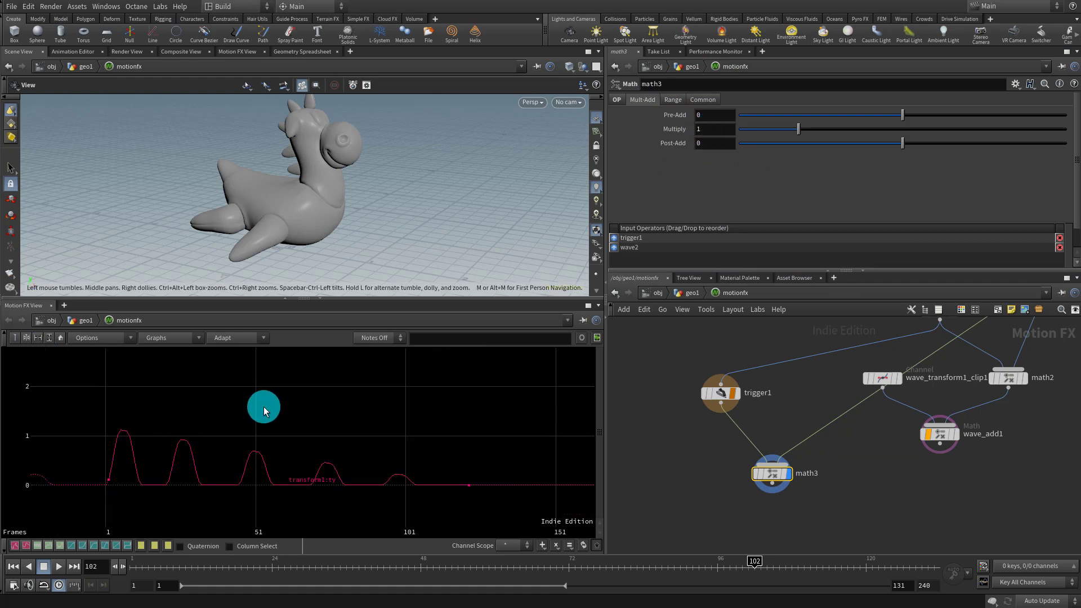
right_drag(267, 406, 263, 420)
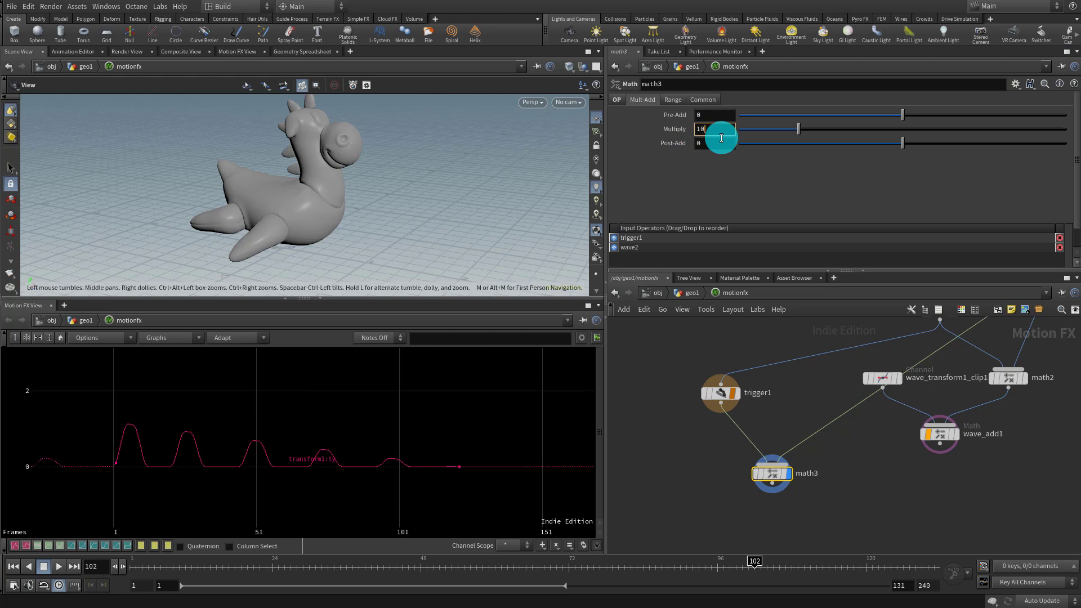
key(Return)
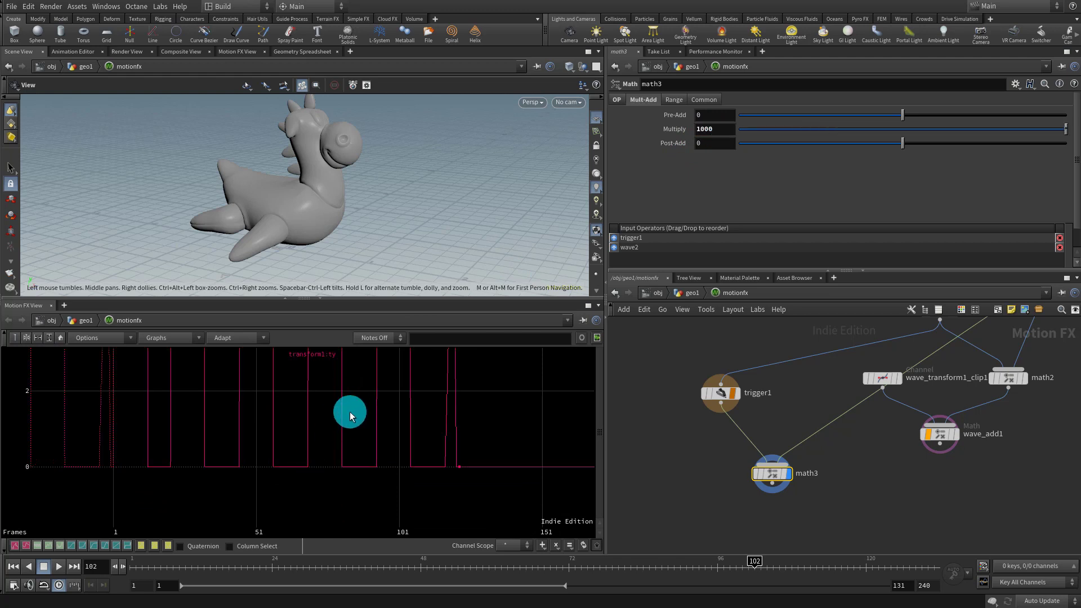
key(h)
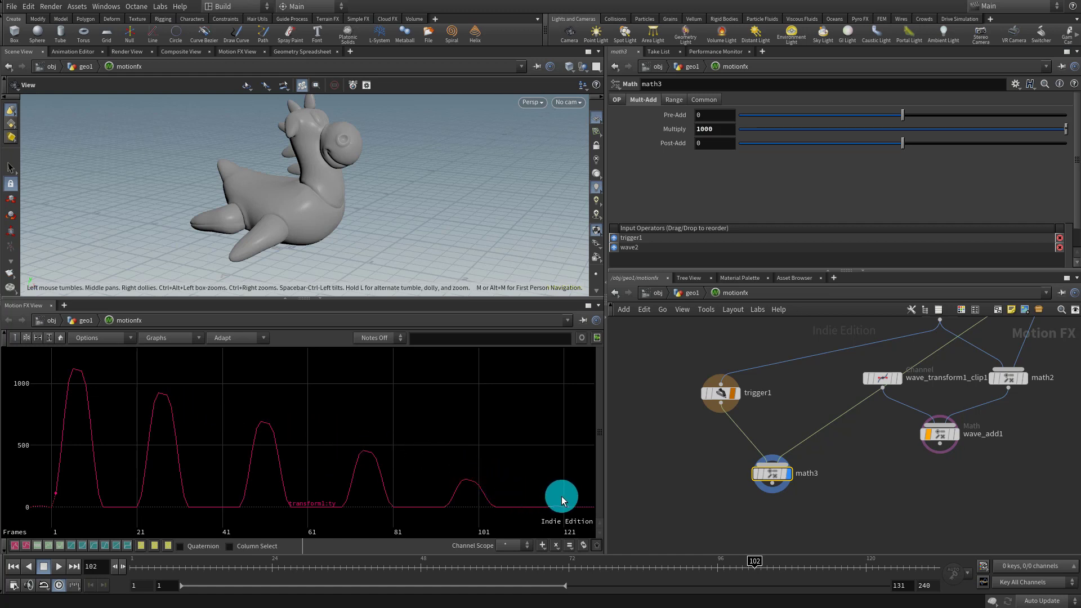
Step: Add a Rename node below math3 and connect it to math3's output
click(783, 472)
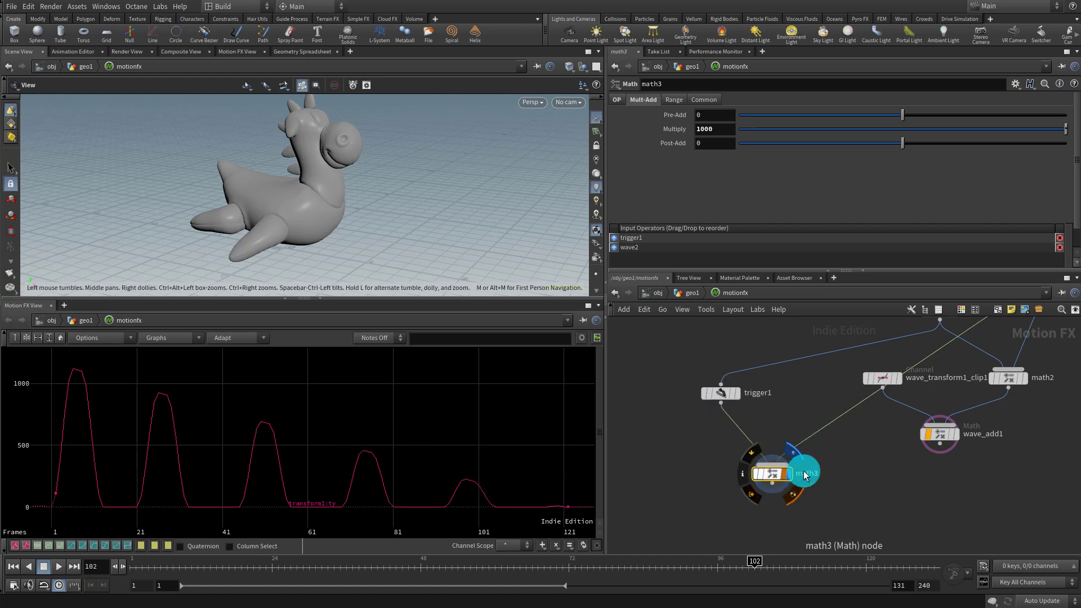
key(Tab)
text(ren)
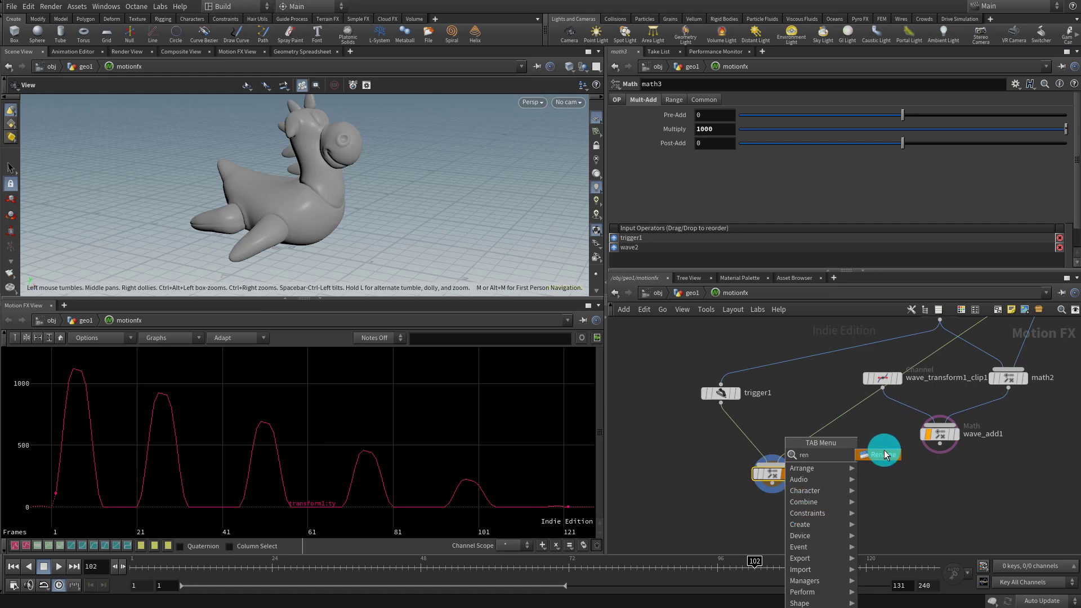
click(878, 453)
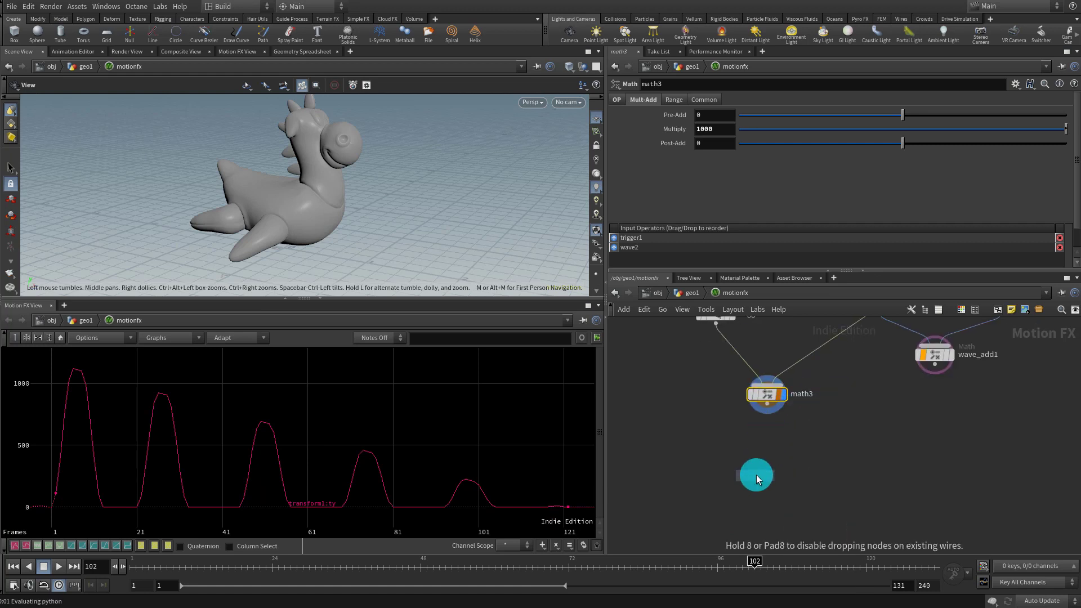
click(729, 483)
Step: Rename all of rename1's incoming channels to trigger and display only its curve in the graph
click(732, 128)
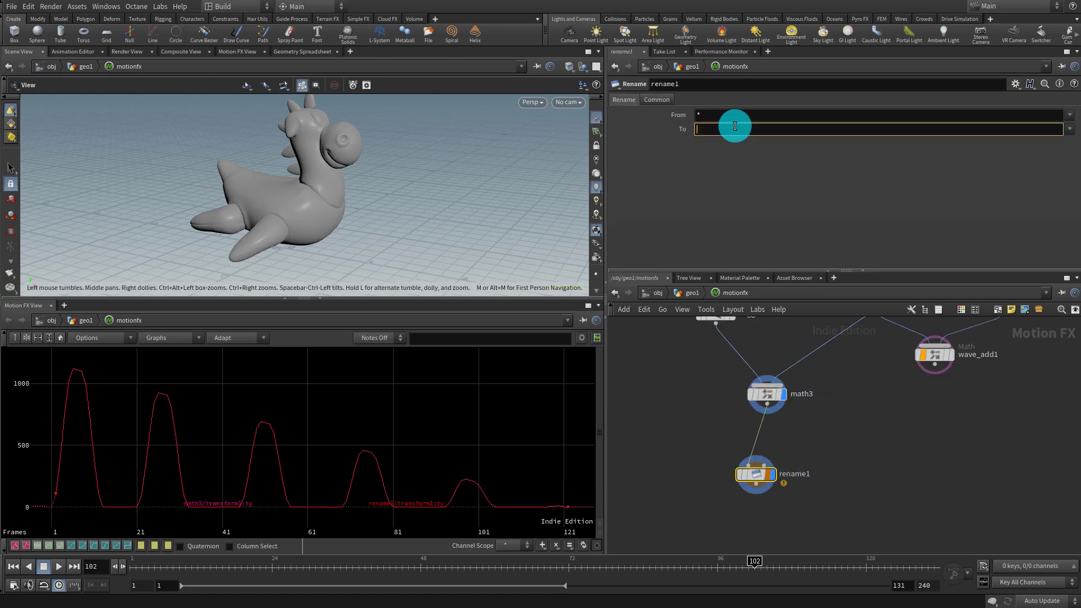
click(240, 517)
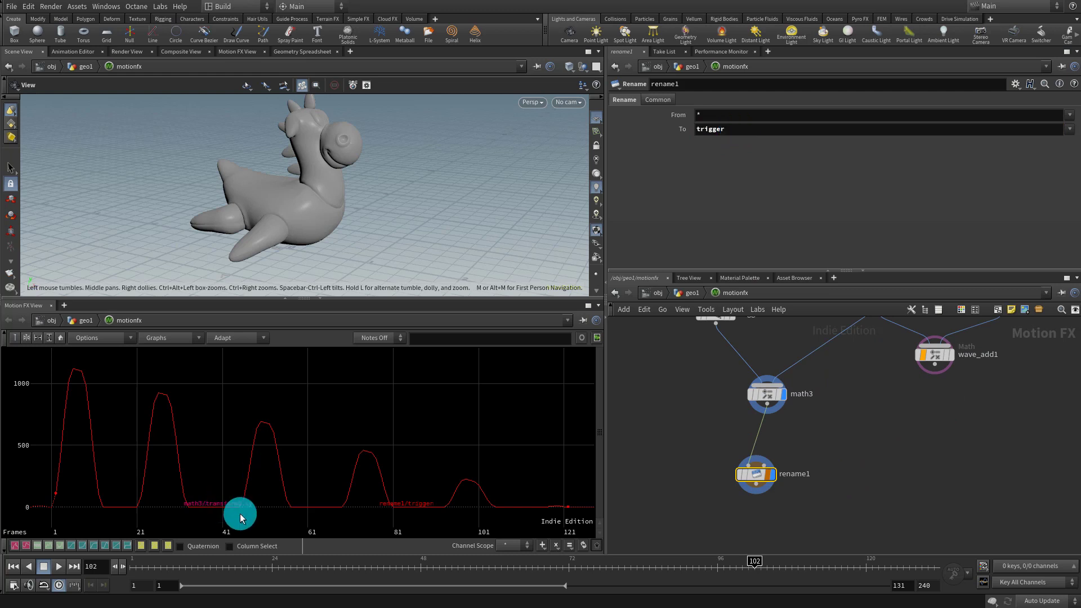
click(769, 474)
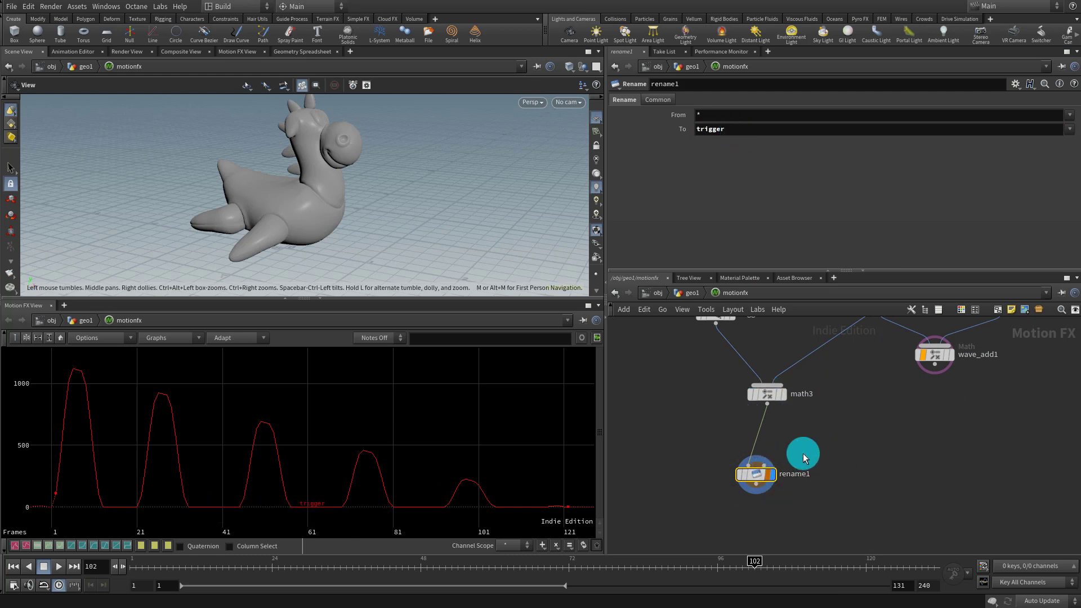
Step: Add a POP Network in geo1 below transform1, feed transform1 into its first input and display it
click(691, 292)
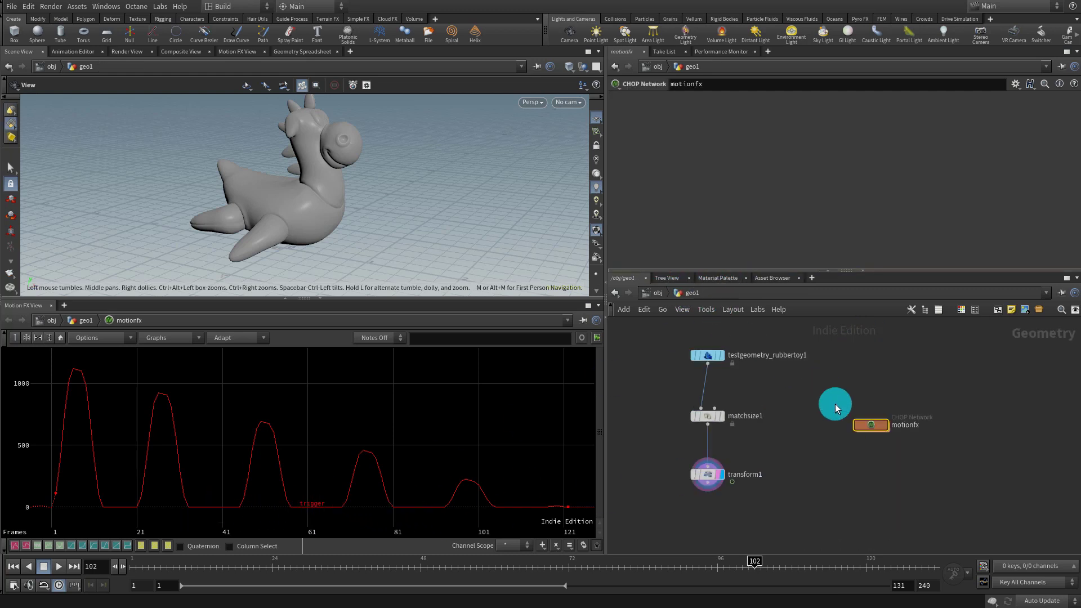
key(Tab)
text(popnet)
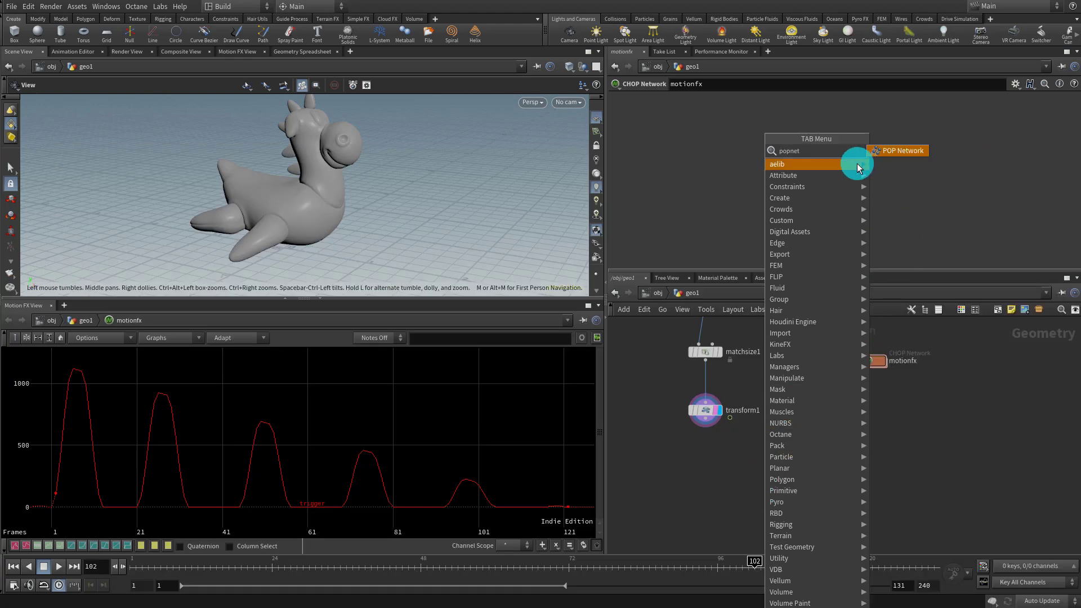
click(888, 151)
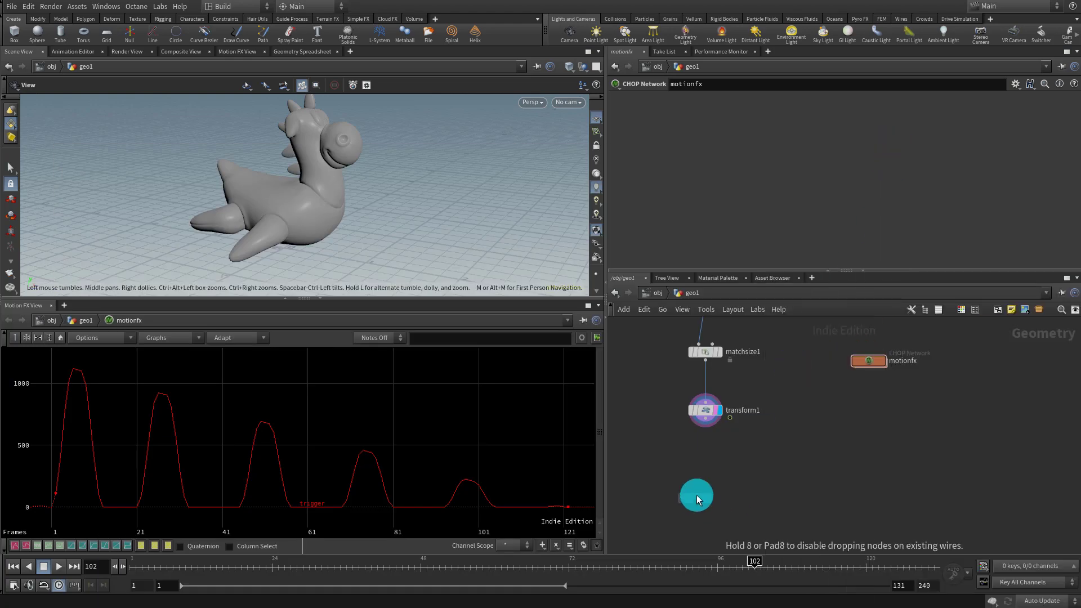
click(701, 491)
drag(702, 430, 717, 497)
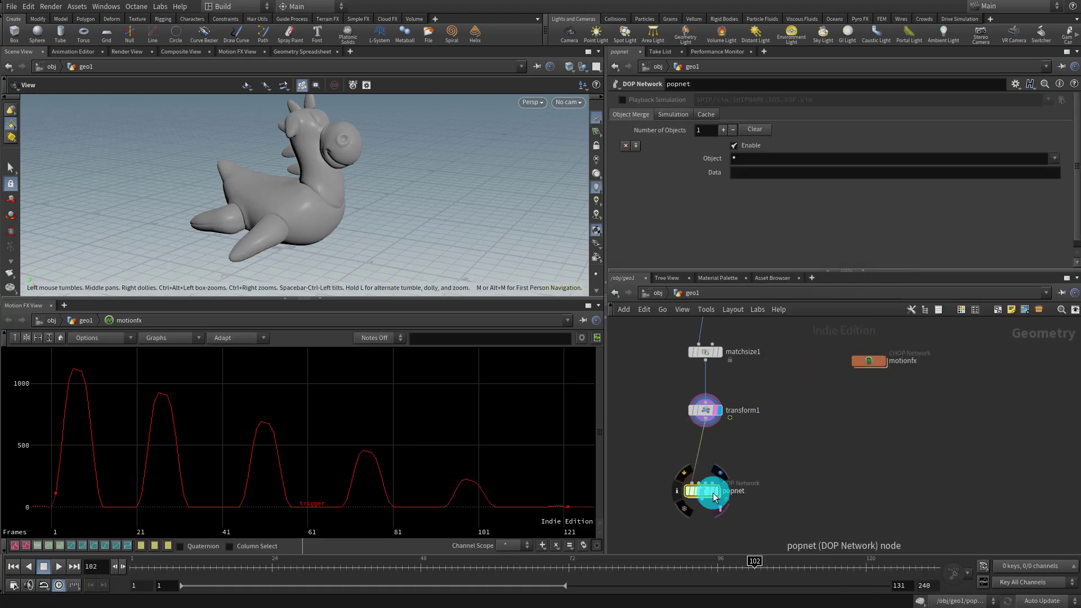
click(715, 492)
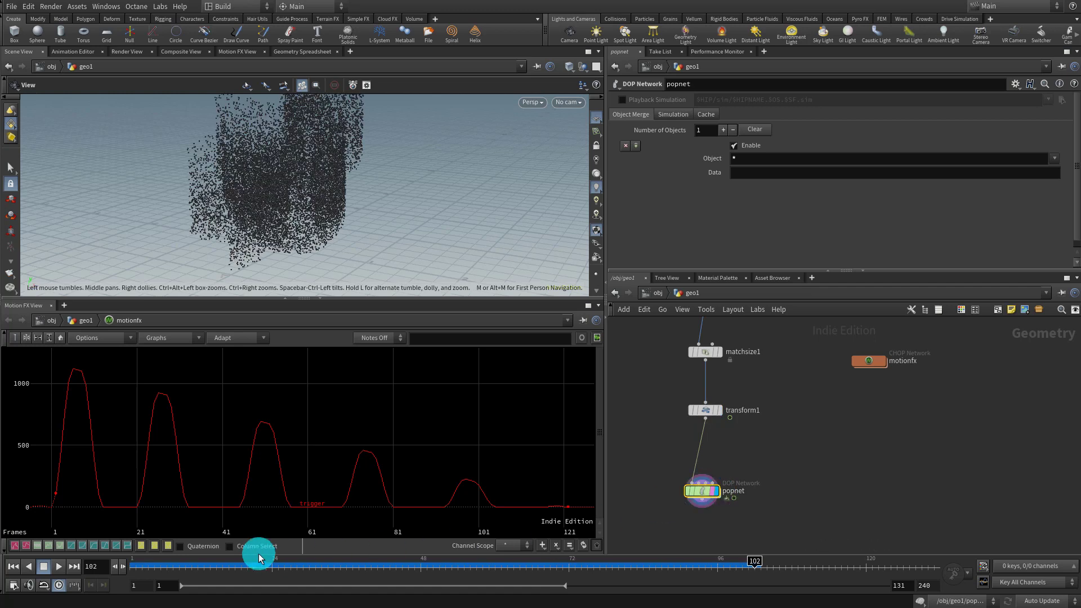
Step: Insert a Point Velocity node between transform1 and popnet, with the timeline at frame 1 and popnet displayed
drag(258, 552, 133, 580)
key(Tab)
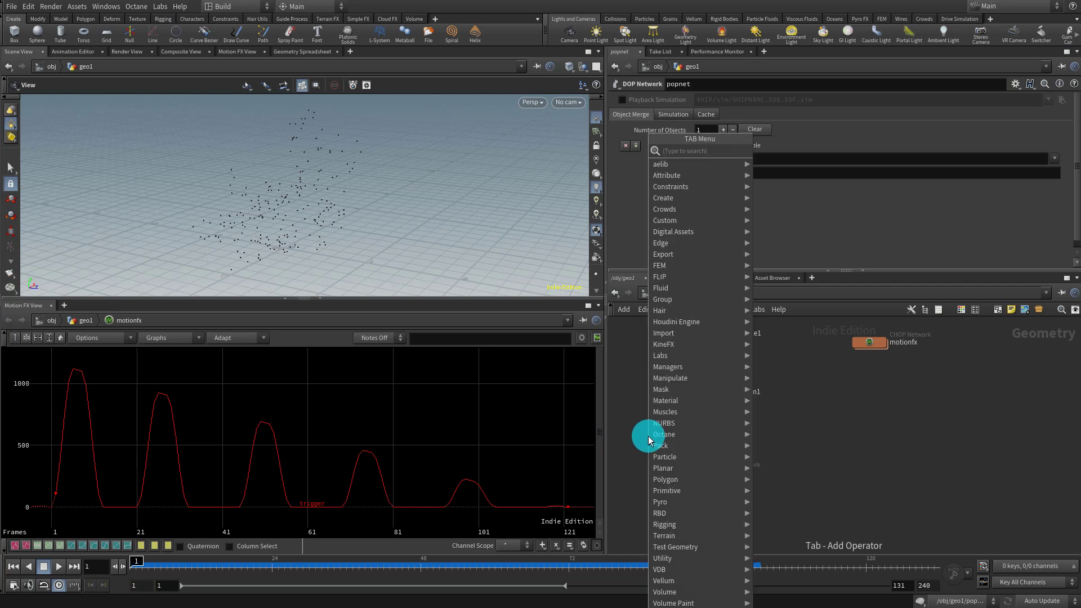
text(point)
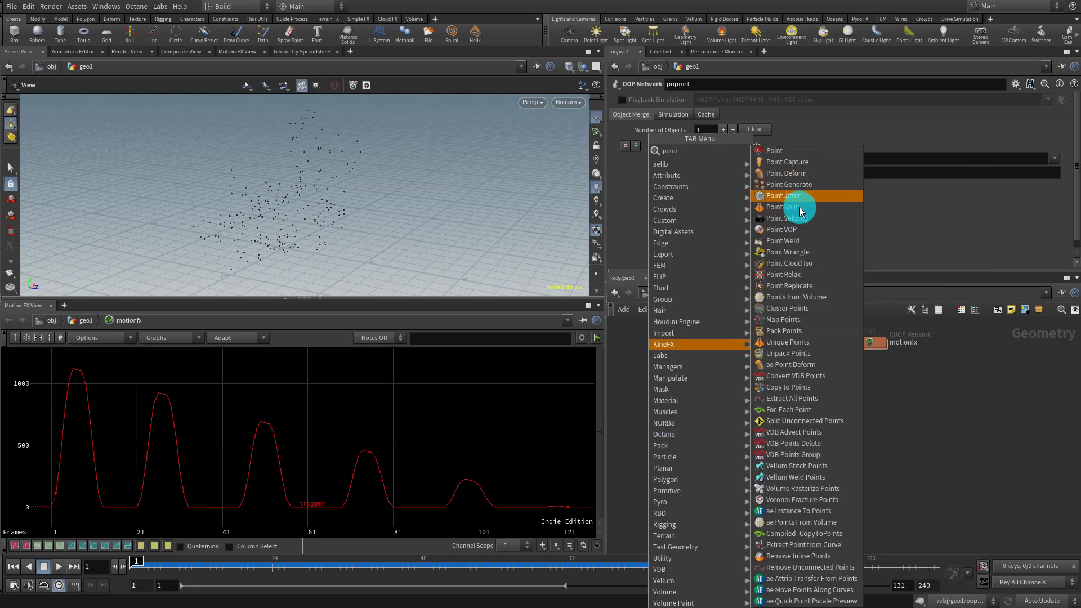
click(796, 217)
click(709, 432)
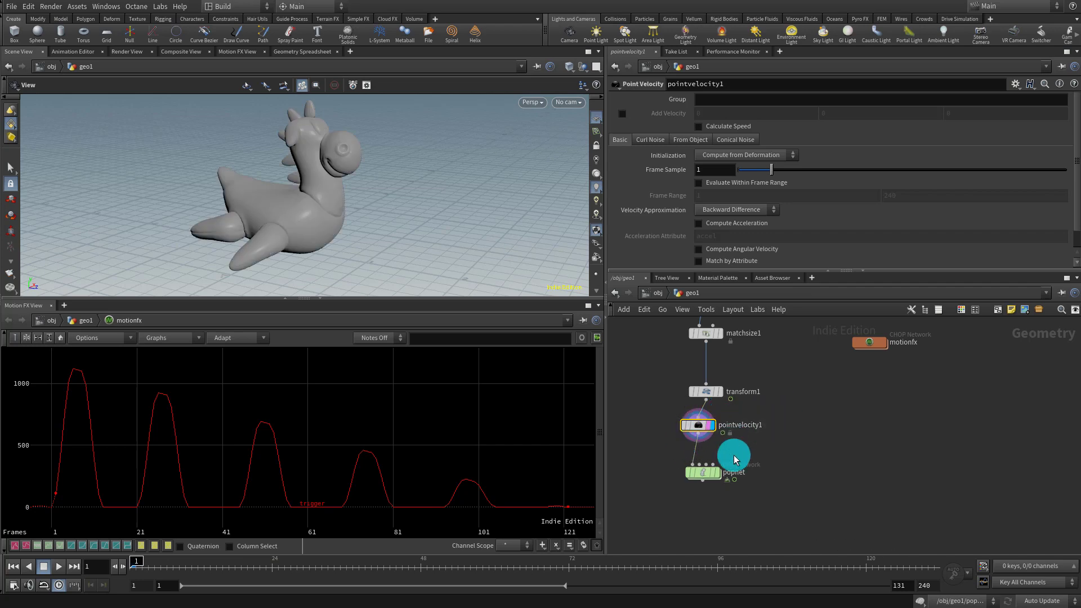
click(718, 472)
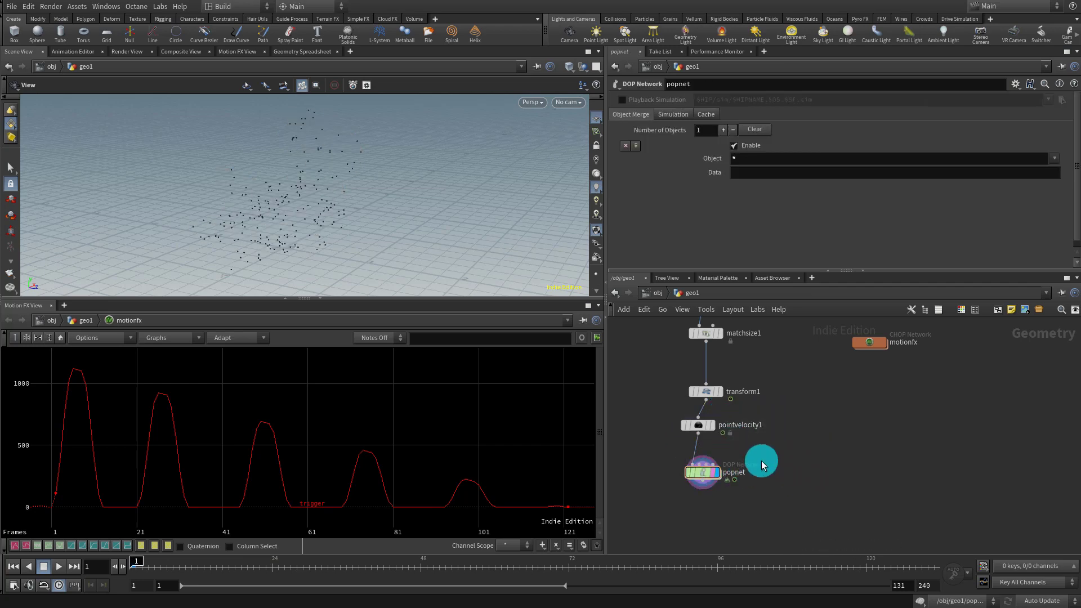
Step: Play the particle simulation and return to the first frame
click(58, 566)
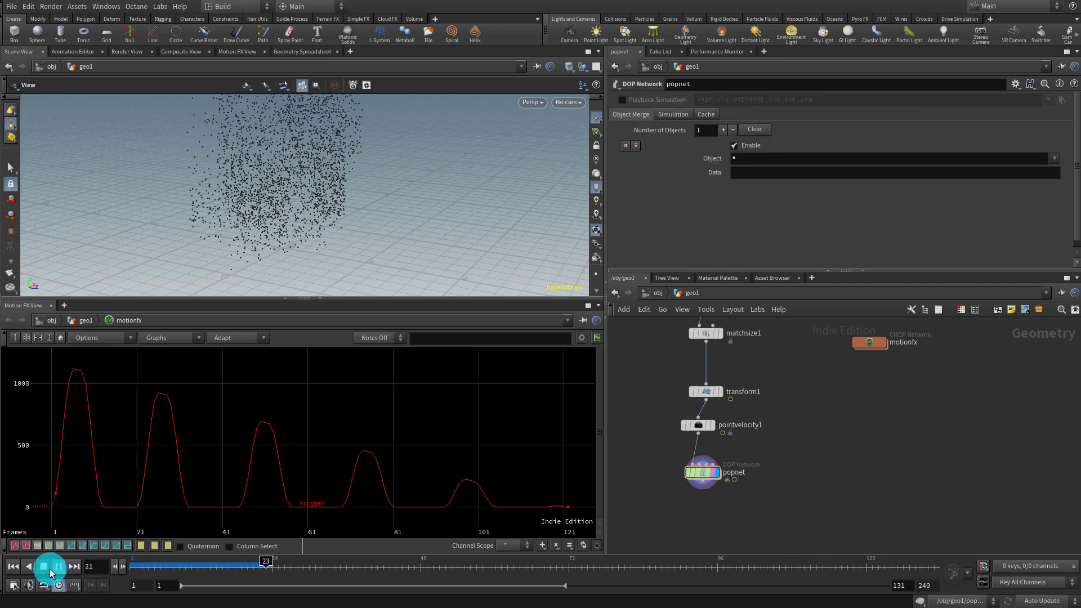
click(29, 567)
click(13, 567)
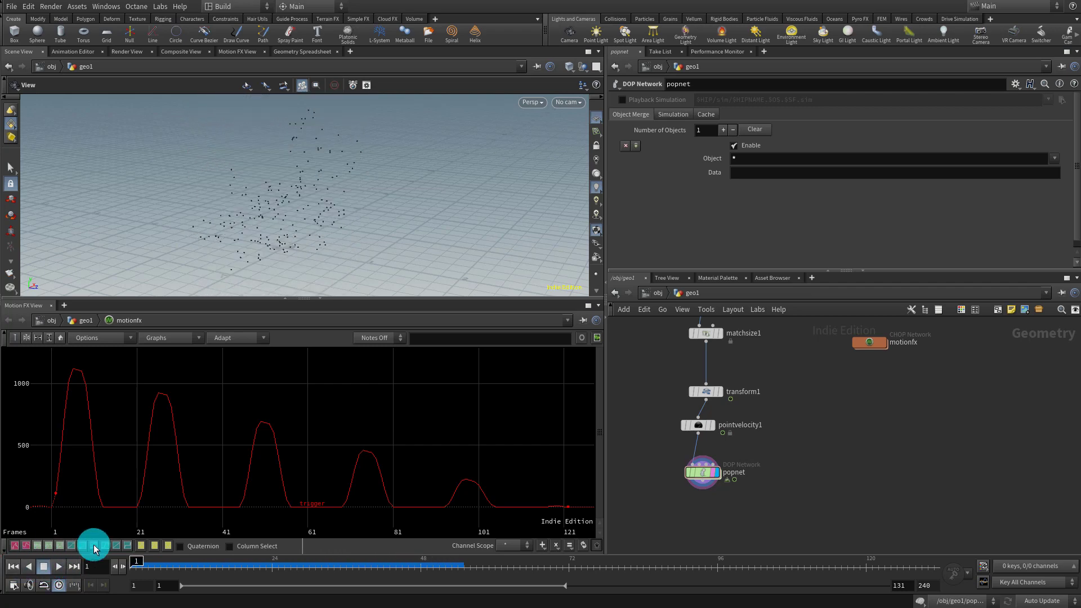
key(space)
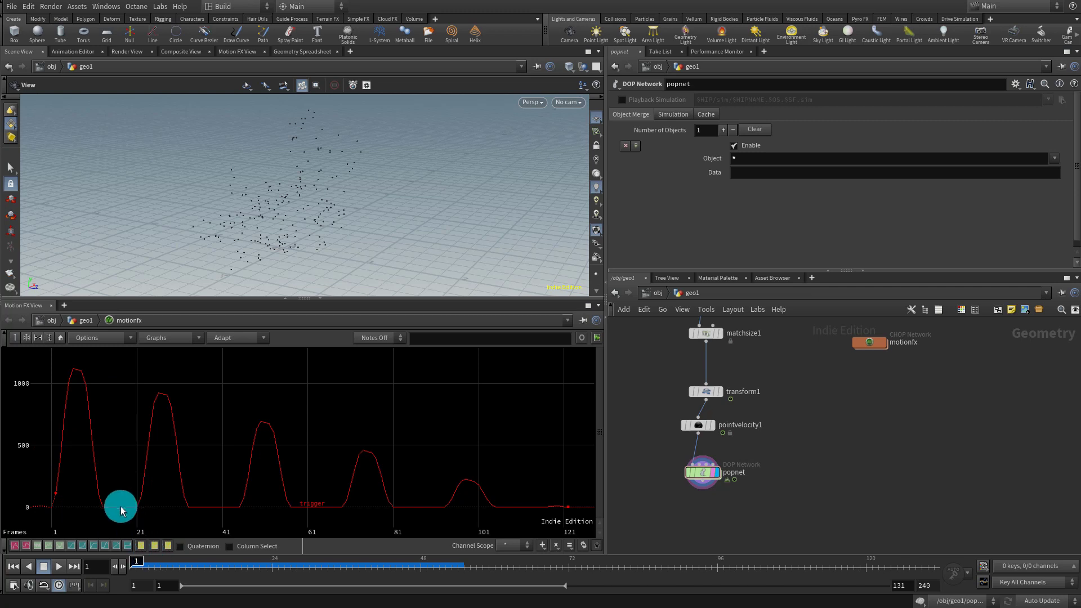
Step: Set popnet's simulation Start Frame to 15 and move the timeline to frame 15
drag(878, 505, 658, 433)
click(674, 114)
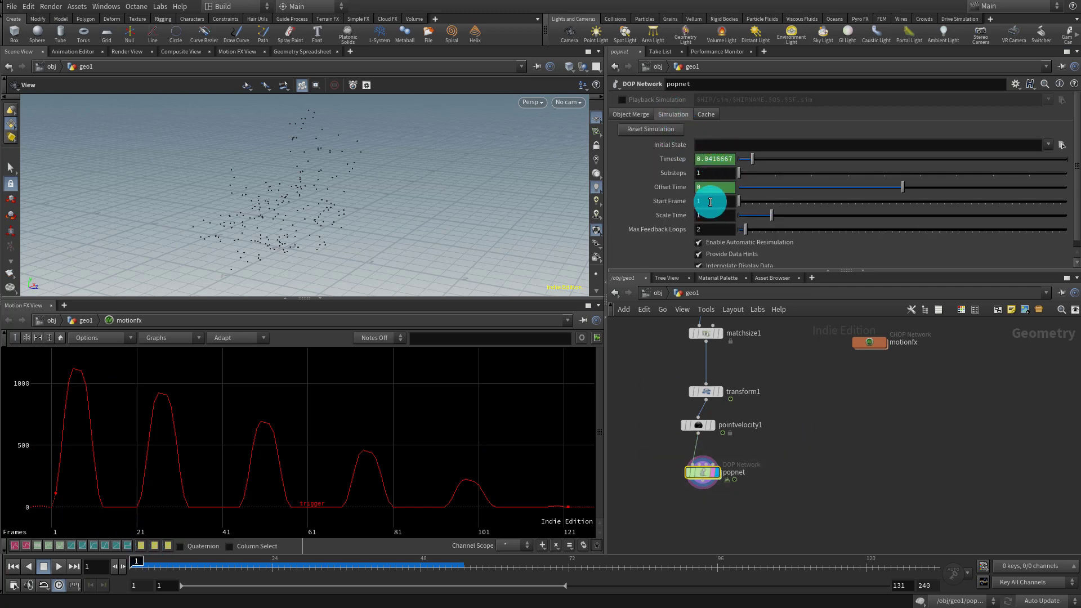
key(Up)
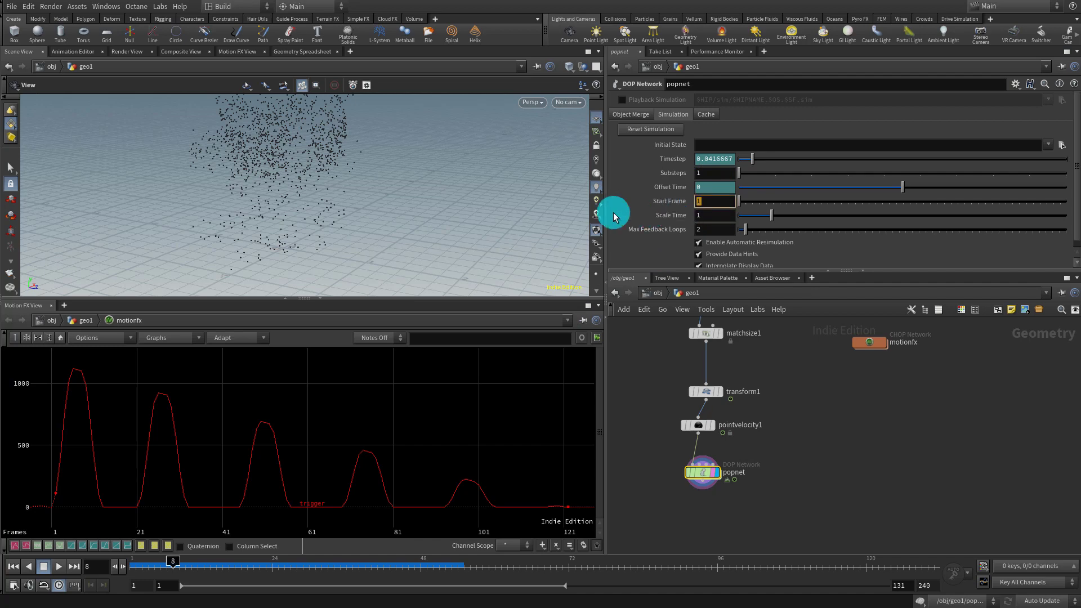
text(15)
key(Return)
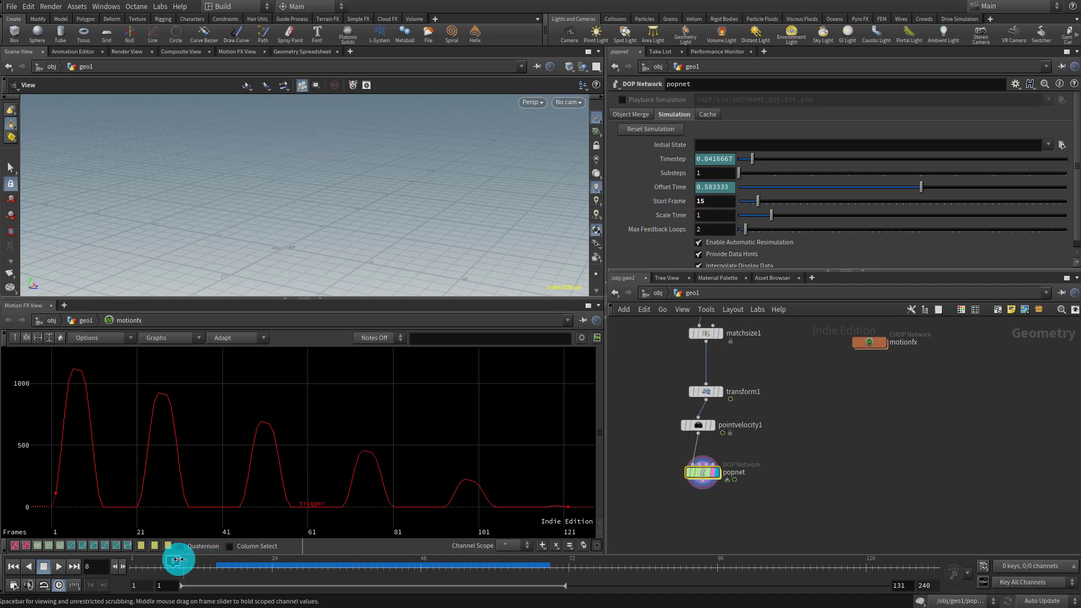
mouse_move(203, 564)
mouse_down()
mouse_move(453, 568)
mouse_move(218, 567)
mouse_up()
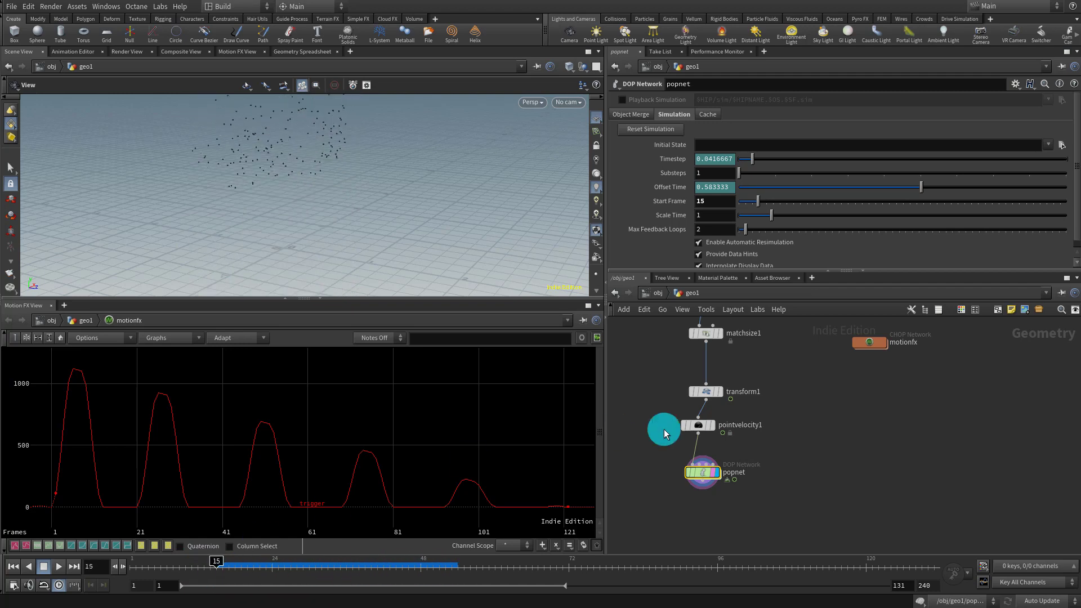
Step: In popnet's source_first_input, set Const. Activation and Const. Birth Rate to 0 and Impulse Count to 1000
double_click(707, 470)
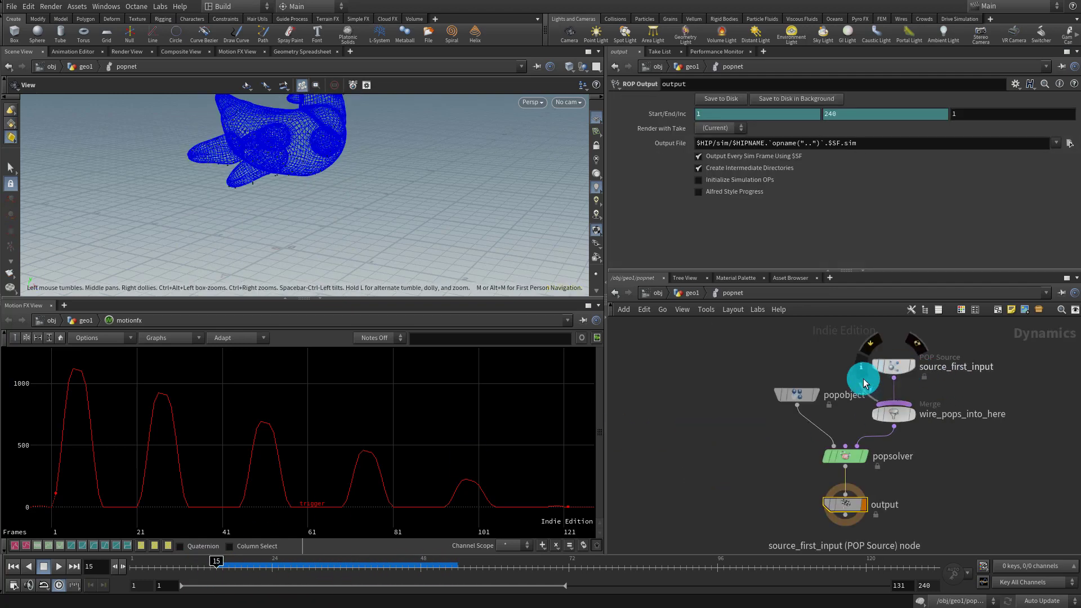
drag(832, 337, 963, 385)
click(648, 115)
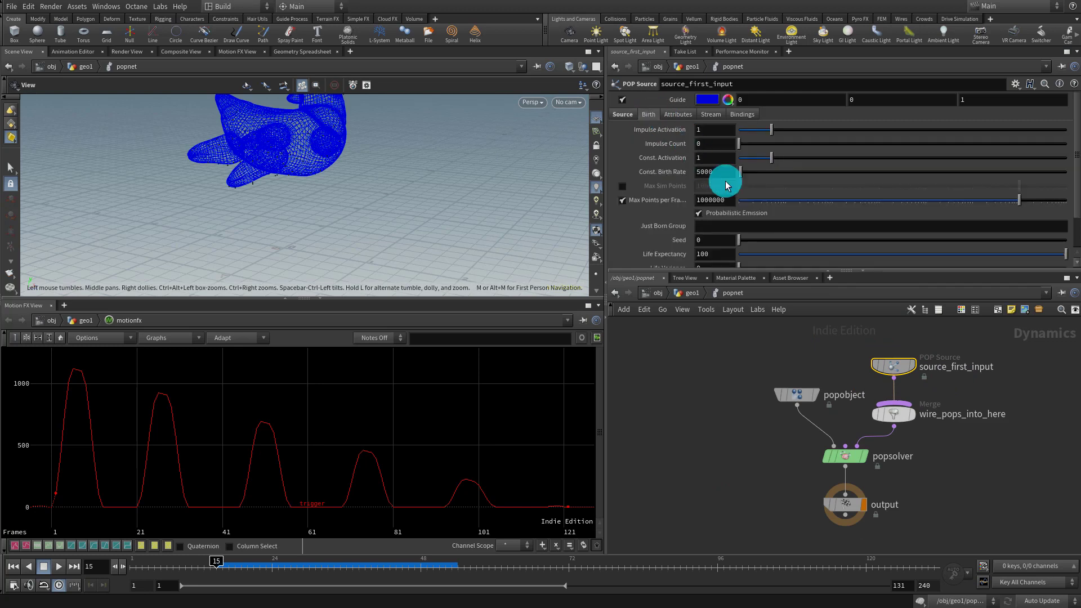
drag(752, 159, 633, 150)
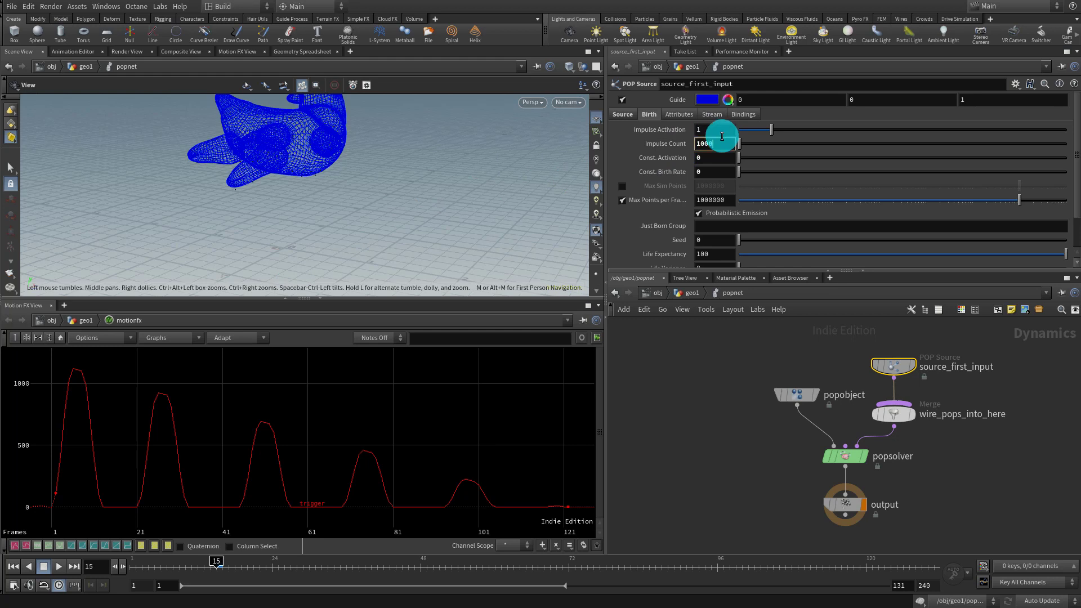
key(Return)
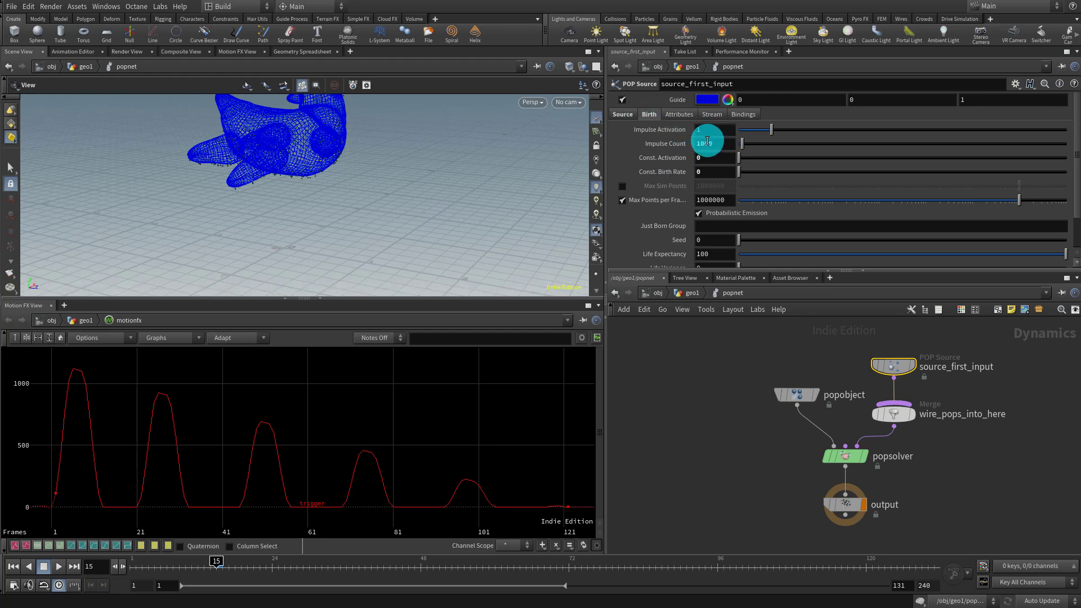
Step: Drive source_first_input's Impulse Count with a relative CHOP reference to rename1's trigger channel
click(312, 502)
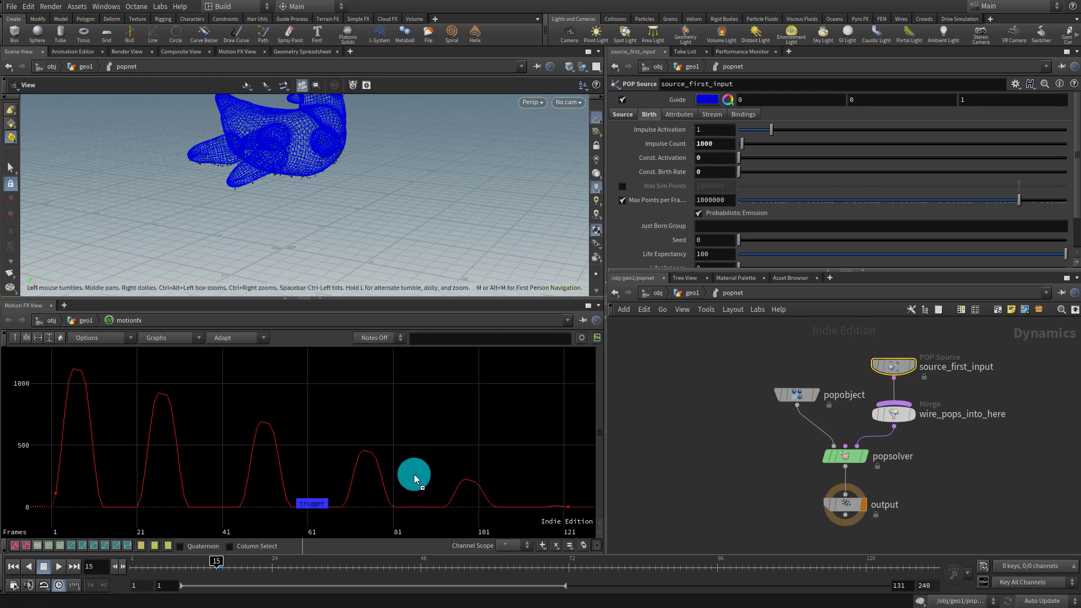
drag(718, 148, 723, 150)
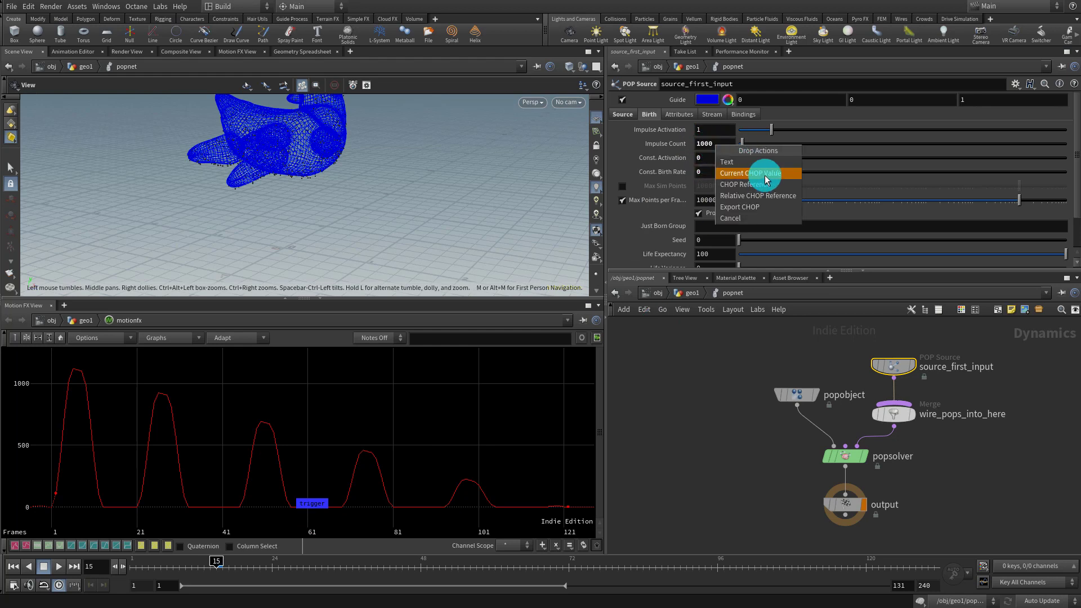
click(771, 201)
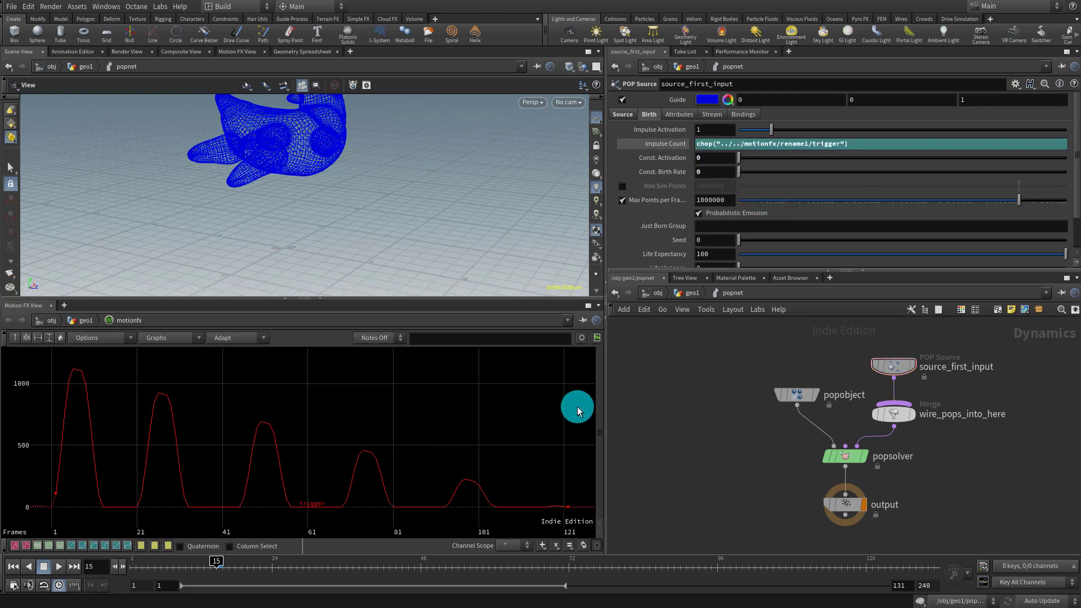
Step: Turn off the POP source's guide and set its Life Expectancy to 0.2
click(622, 100)
drag(720, 255, 666, 250)
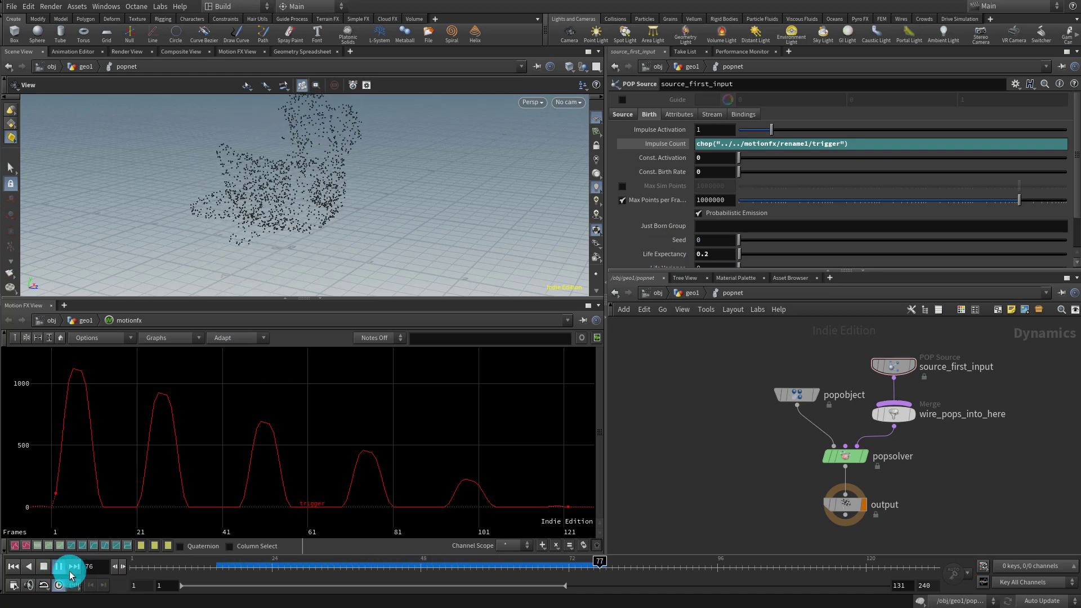
Step: Insert a POP Force between source_first_input and wire_pops_into_here, and increase its noise Amplitude and Swirl Size
click(44, 568)
mouse_move(329, 207)
mouse_down()
mouse_move(289, 224)
mouse_move(333, 212)
mouse_up()
key(Tab)
text(popg)
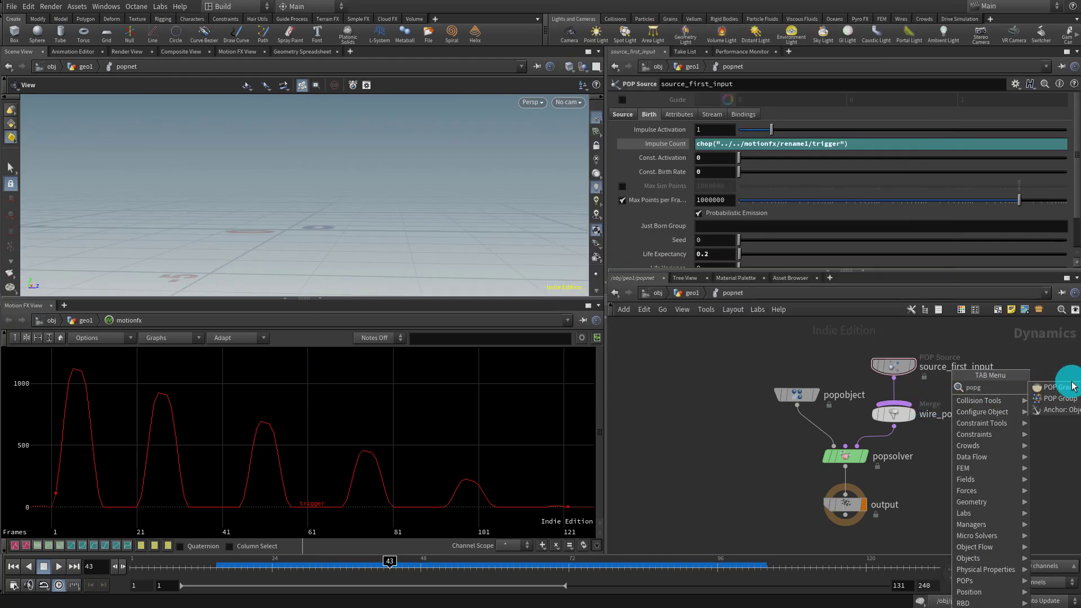
key(BackSpace)
text(for)
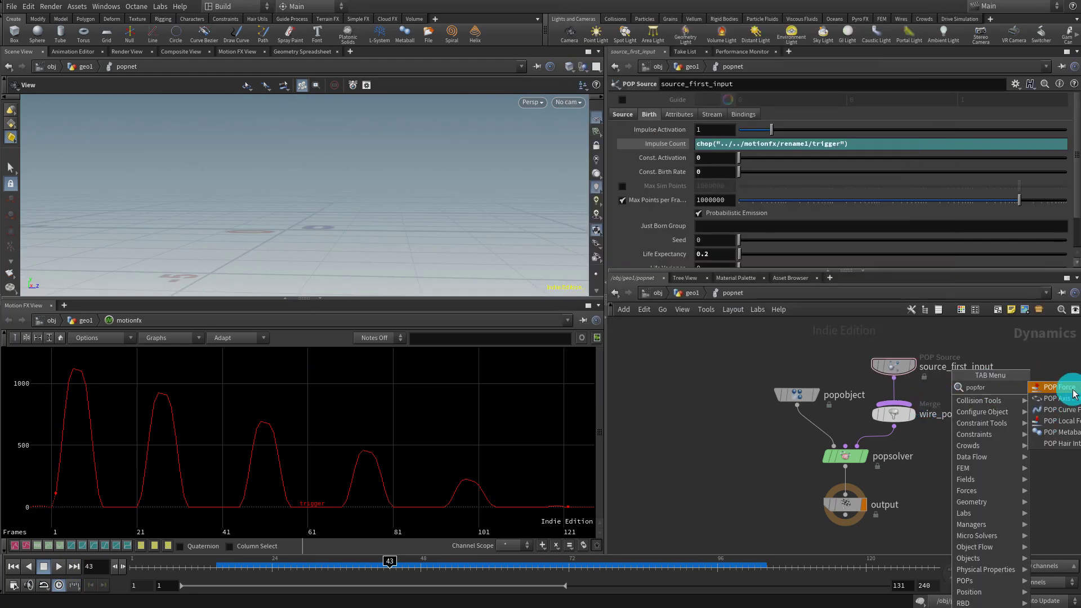
click(1074, 388)
click(900, 395)
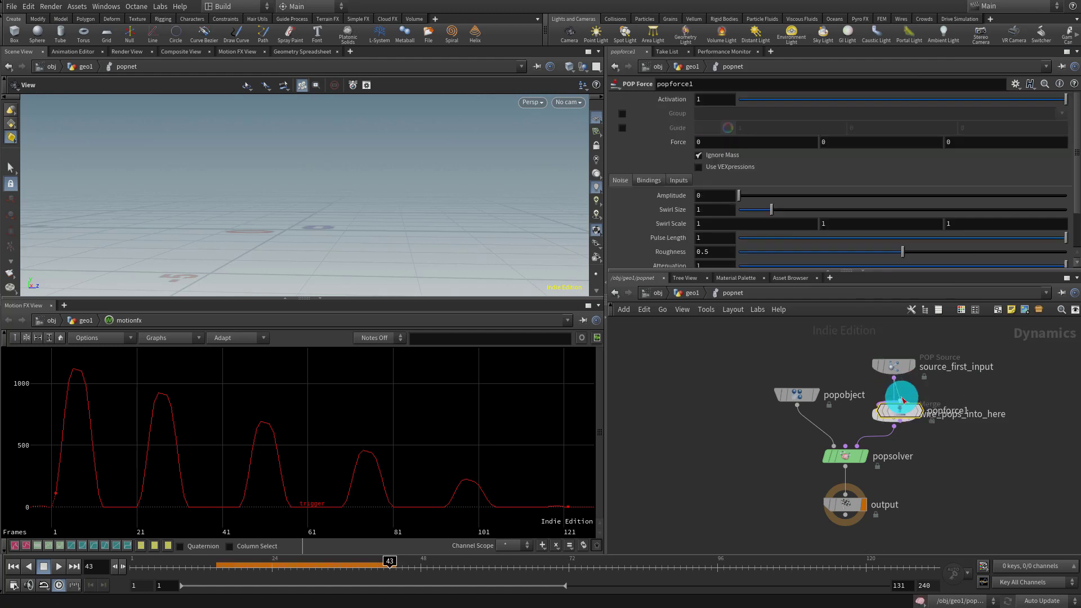
drag(815, 197, 868, 194)
drag(773, 212, 784, 210)
Step: Set source_first_input's Life Expectancy to 0.5 and play the simulation to check the particles
click(935, 363)
click(720, 255)
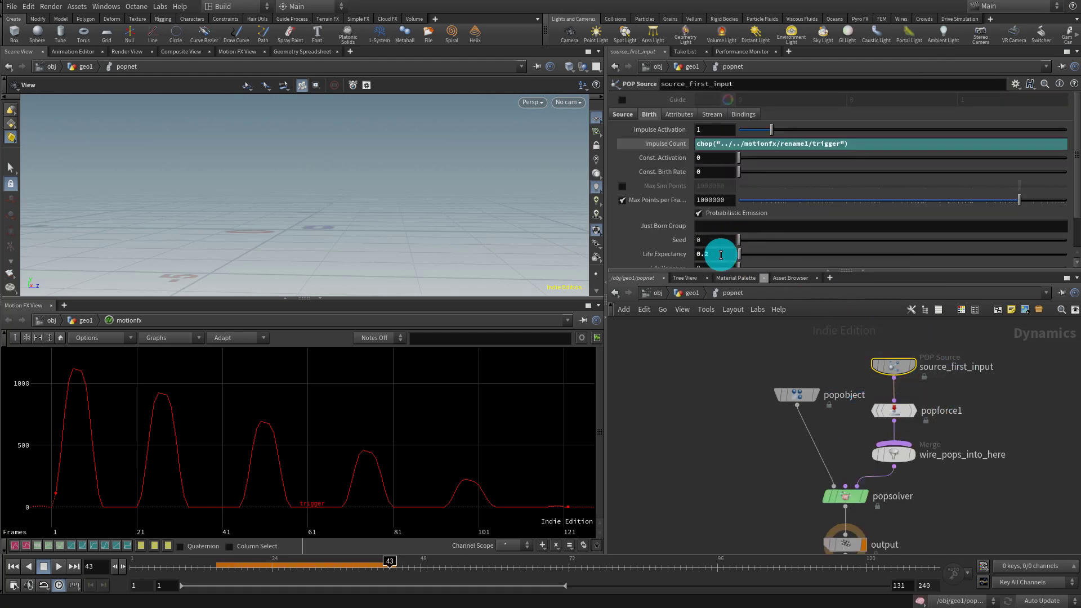
text(0.5)
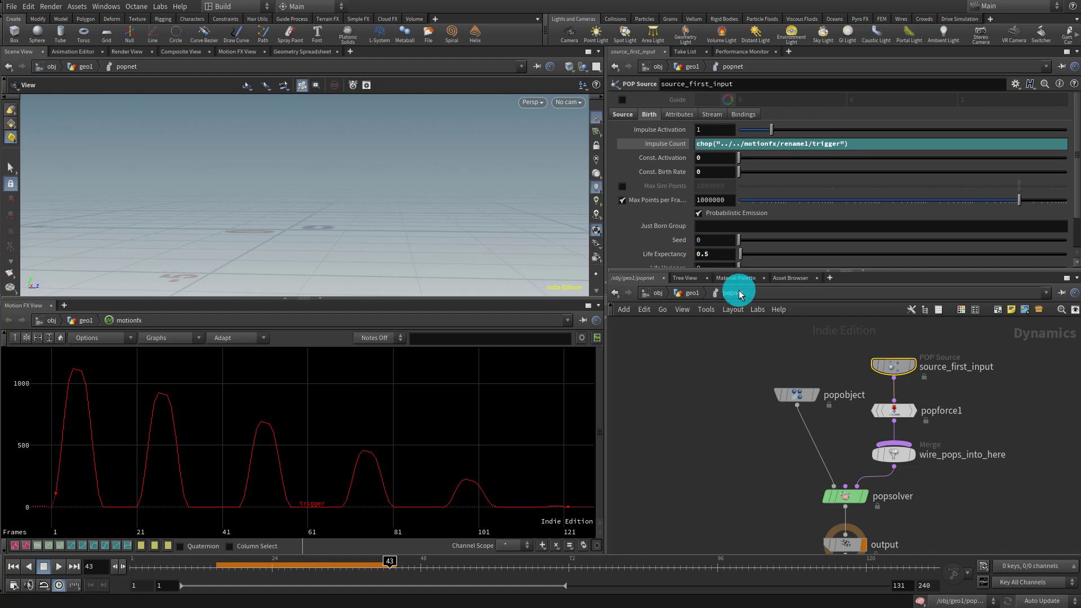
click(211, 563)
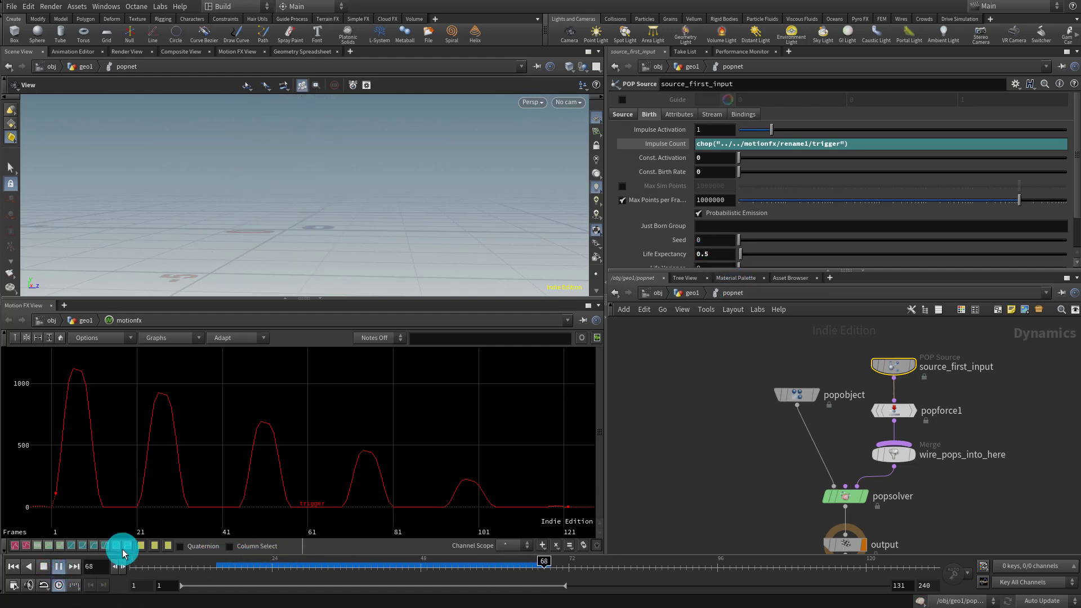
click(43, 566)
Step: In geo1, merge popnet with pointvelocity1 through a new Merge node and display the merged result
click(692, 293)
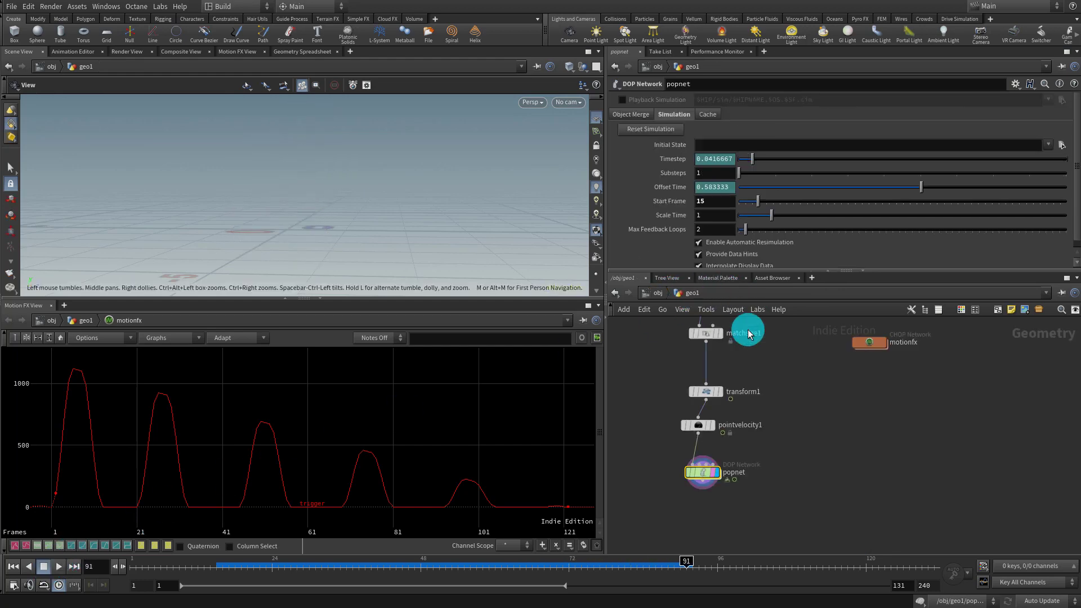
key(Tab)
text(mer)
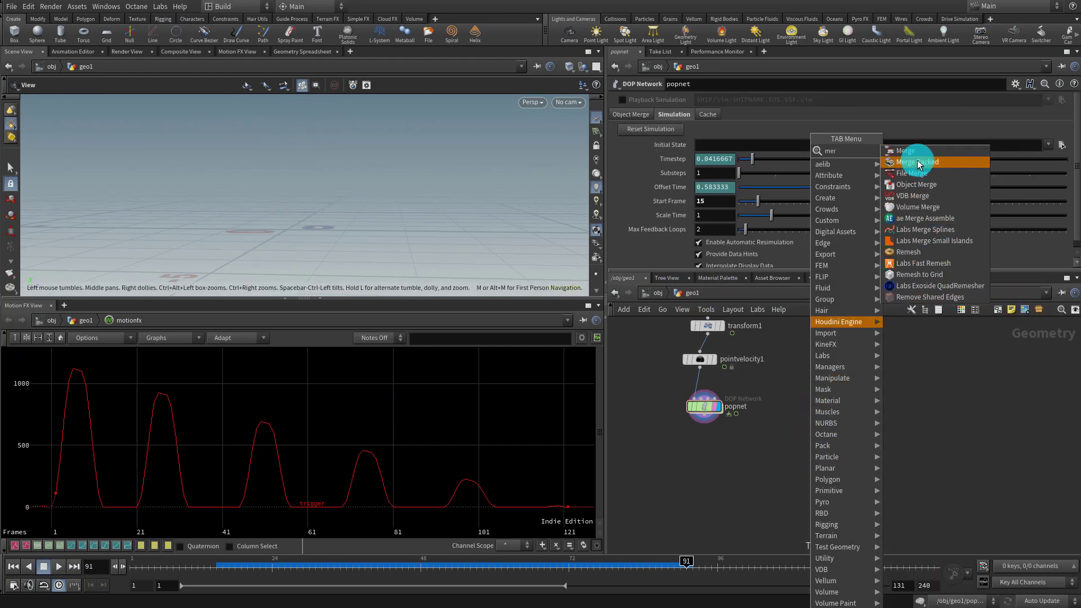
click(906, 150)
click(757, 476)
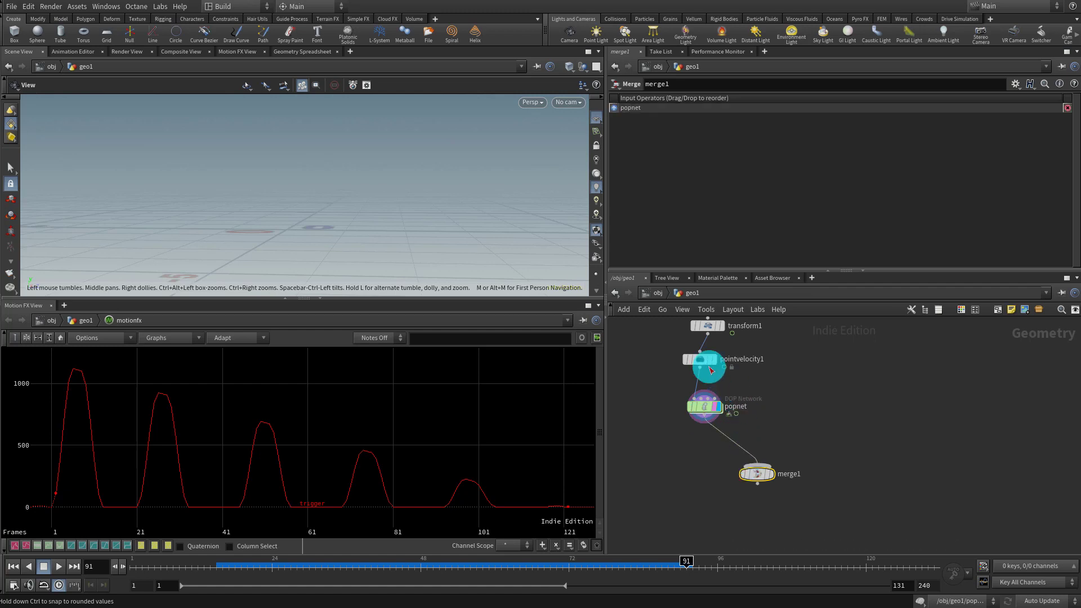
drag(710, 370, 769, 480)
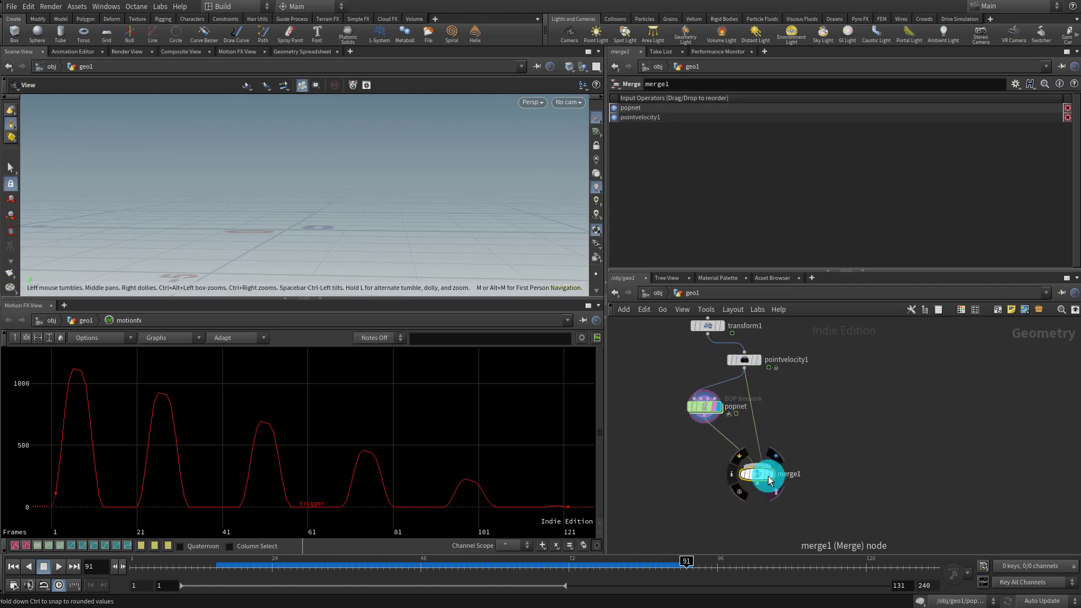
click(773, 476)
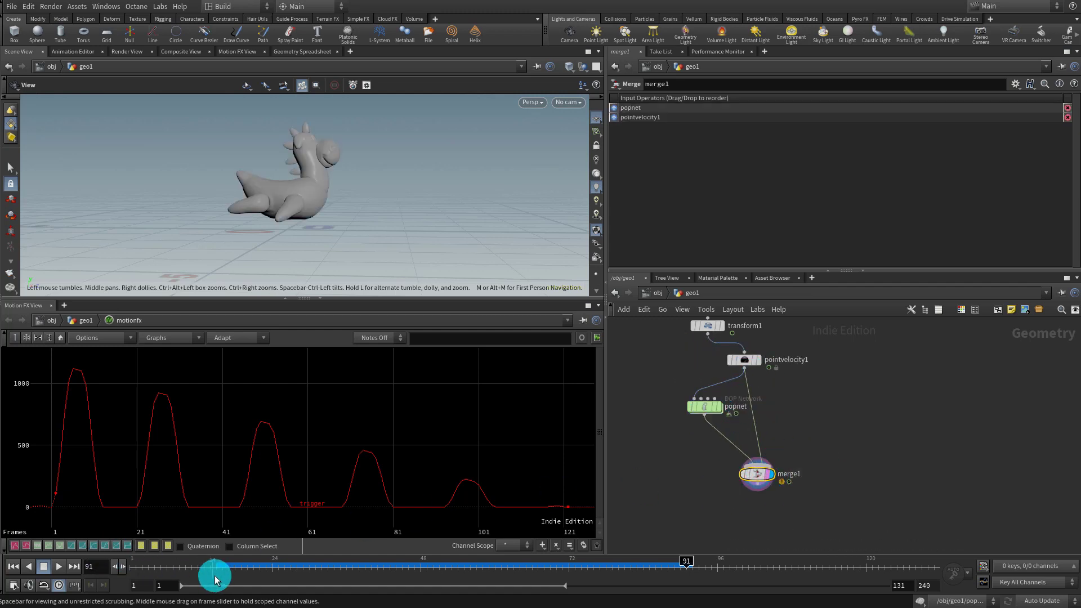
Step: Replay the animation from the early frames to review the particle emission around the bouncing toy
drag(215, 574, 100, 576)
click(59, 567)
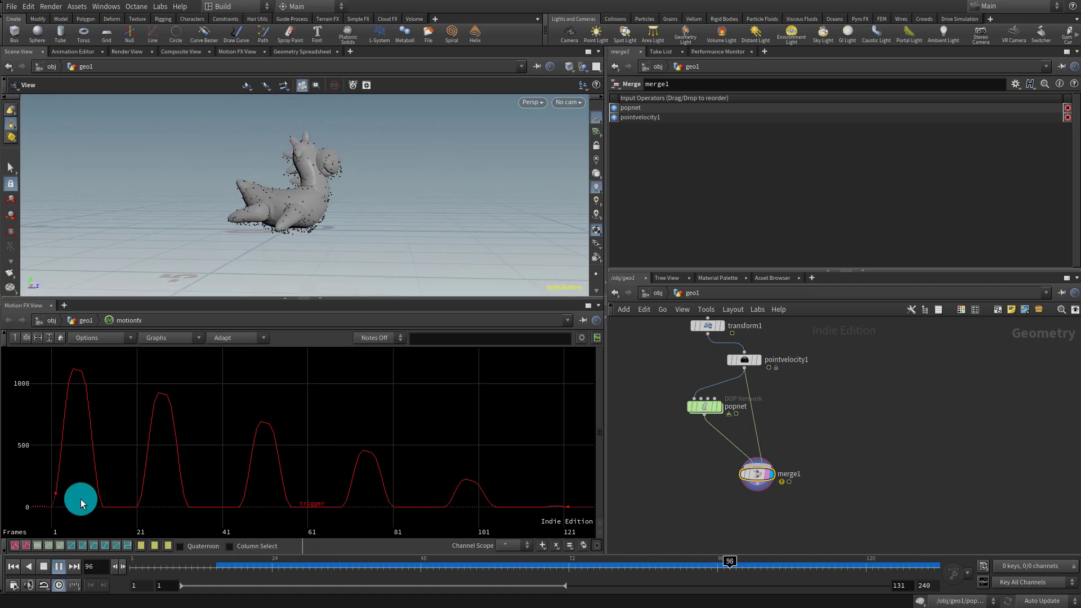
click(43, 567)
drag(183, 570, 79, 575)
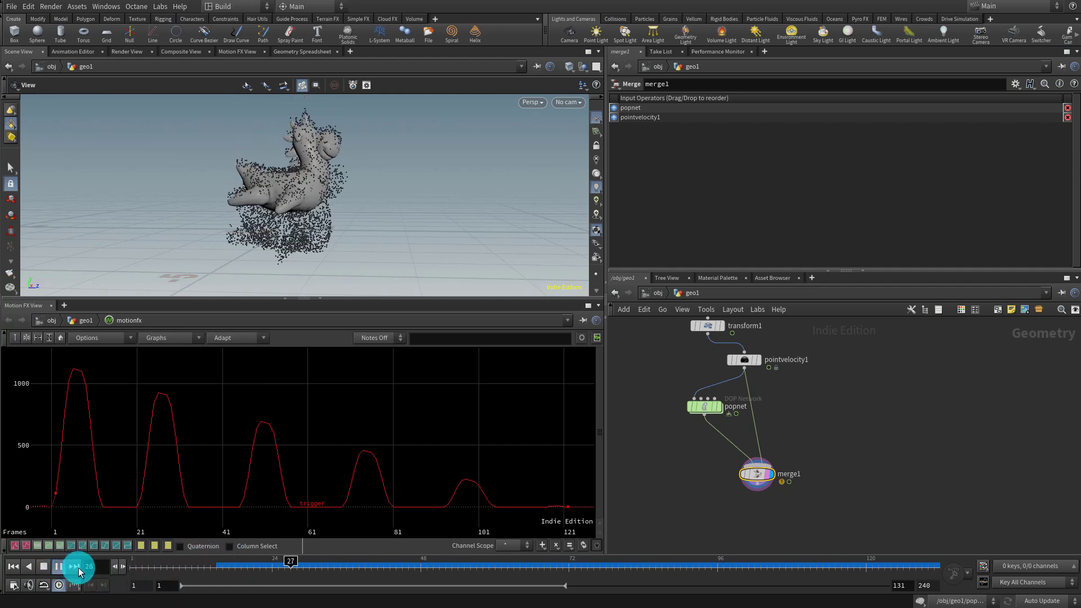